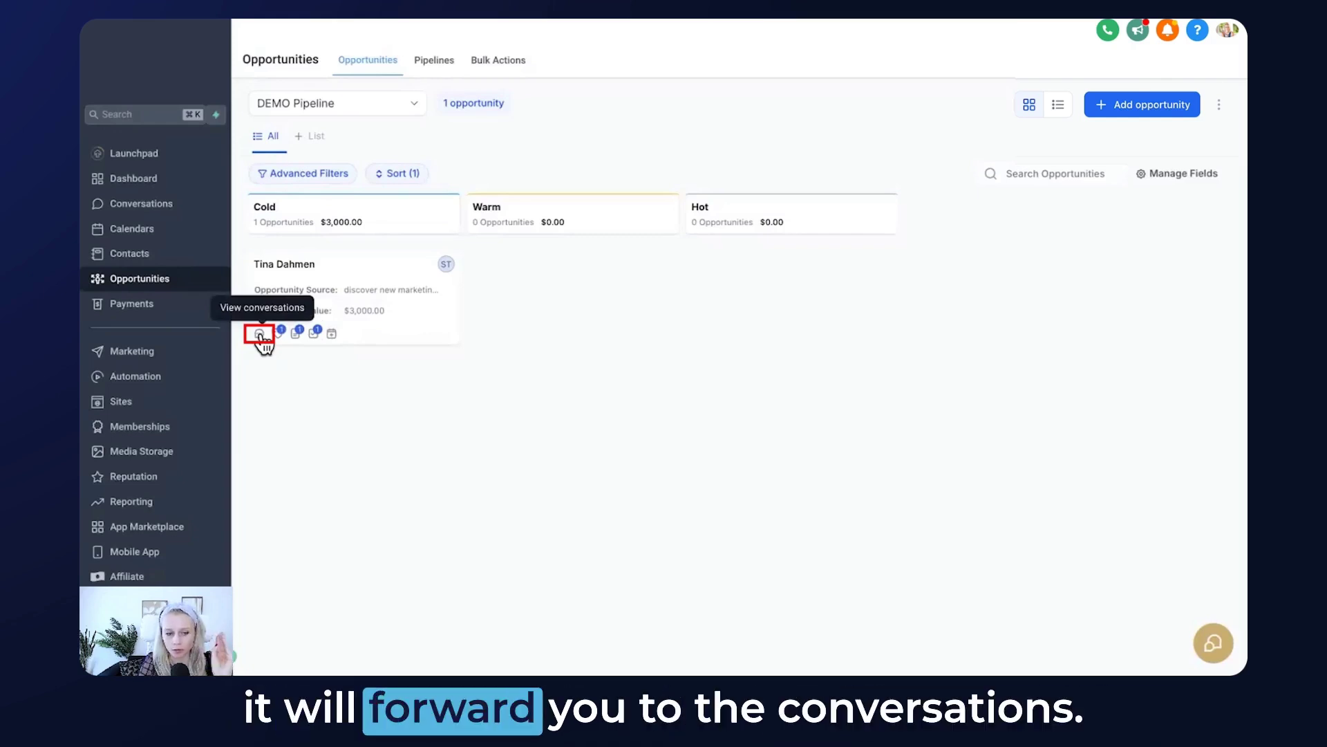
Open the DEMO Pipeline card settings, preview Compact View, then return to Default View
mouse_move(280, 341)
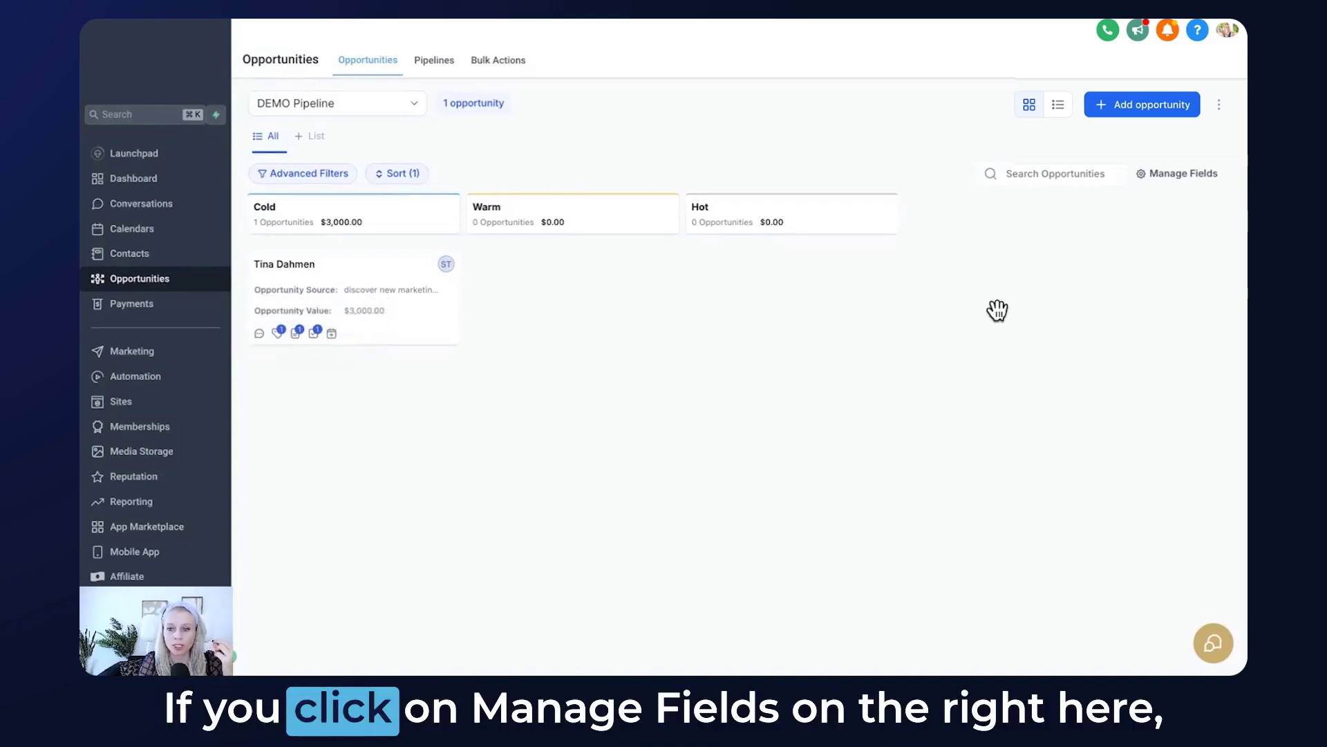
left_click(1168, 188)
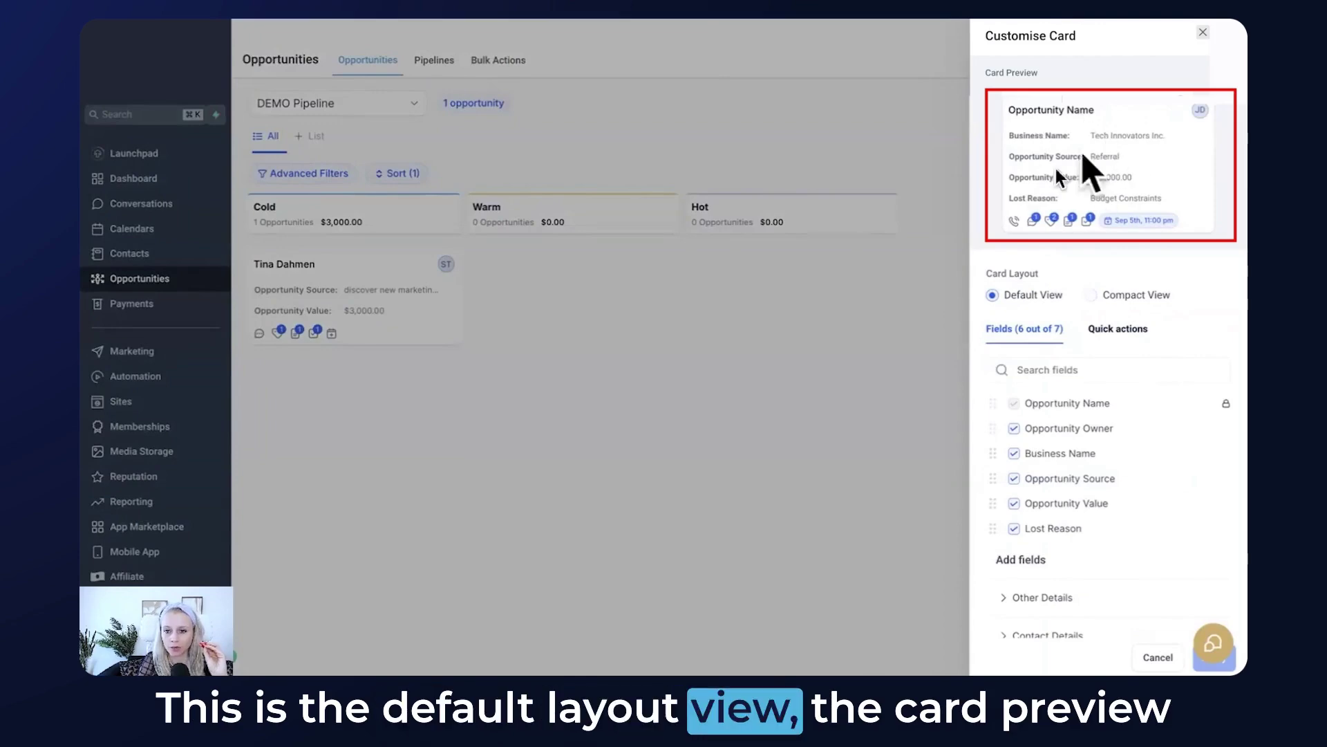
left_click(1092, 296)
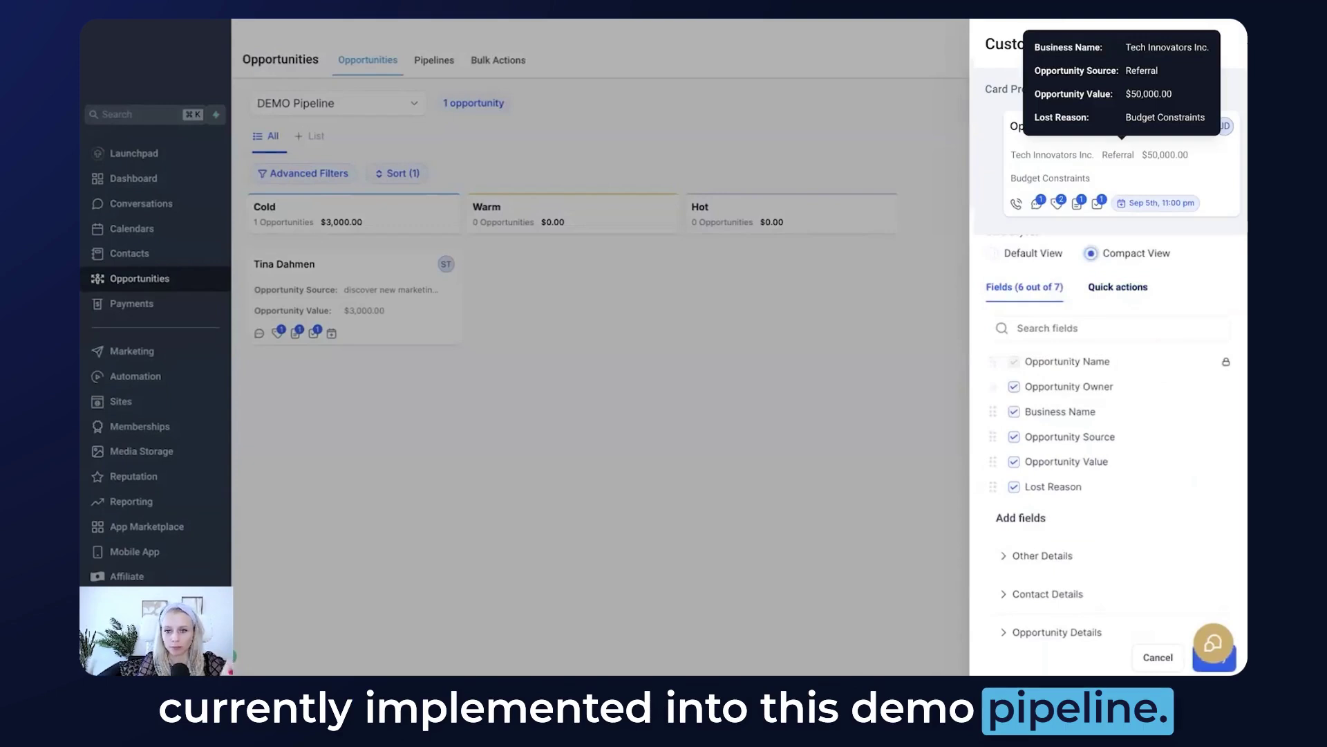
left_click(993, 254)
Uncheck every card field except the locked Opportunity Name, leaving 1 of 7 fields
scroll(1129, 307, "down", 1)
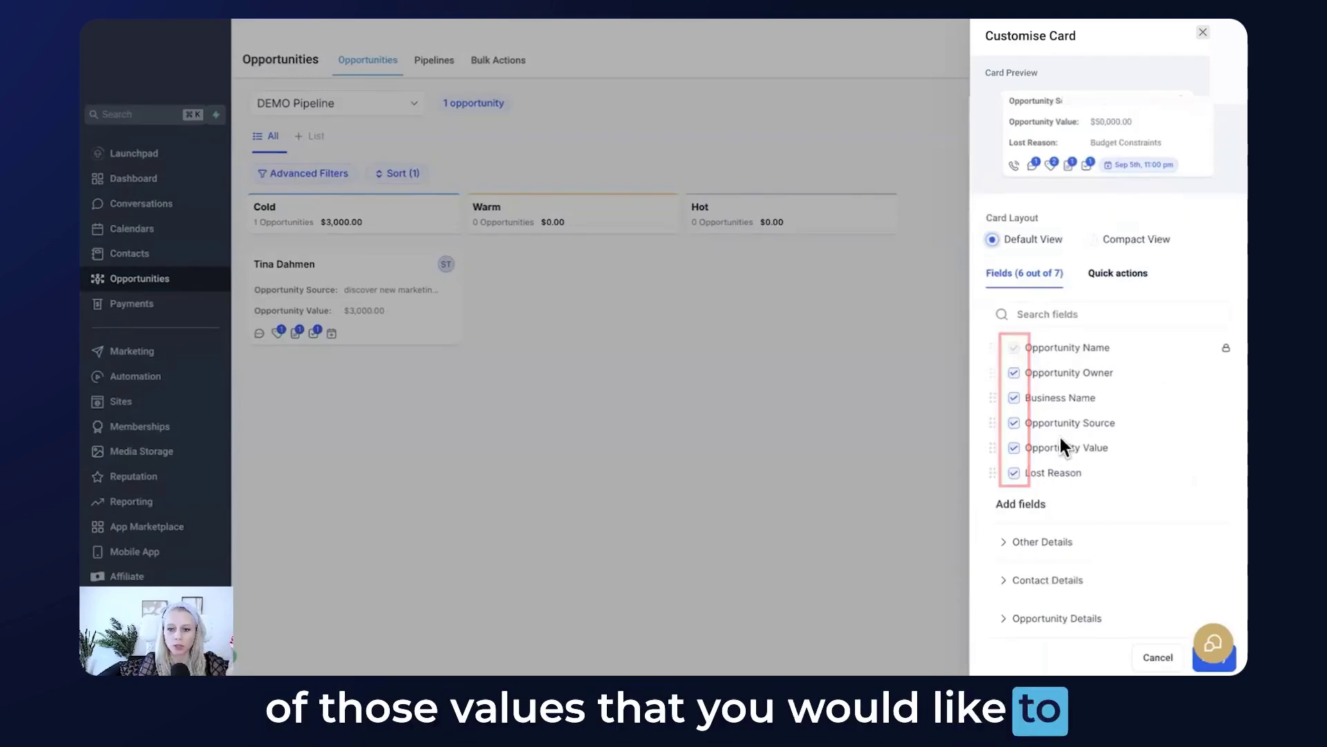
scroll(1065, 243, "up", 1)
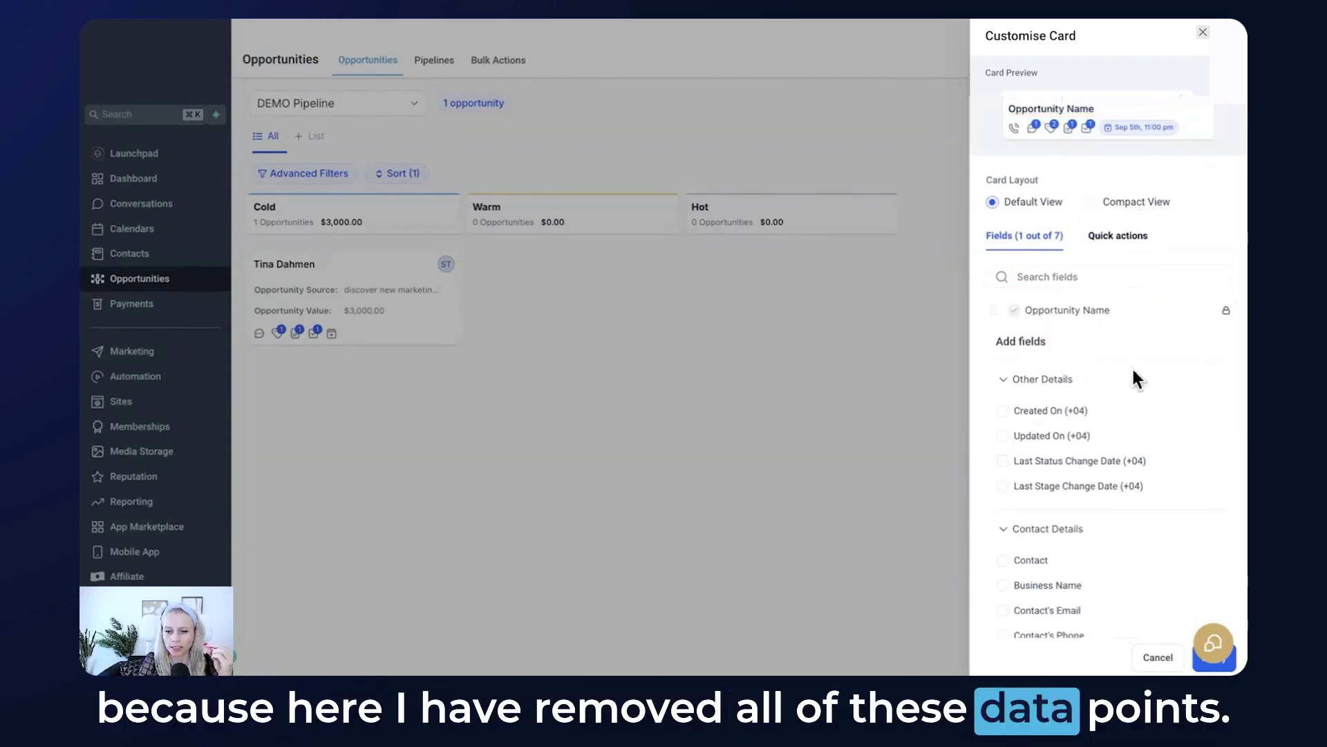
scroll(1152, 500, "down", 3)
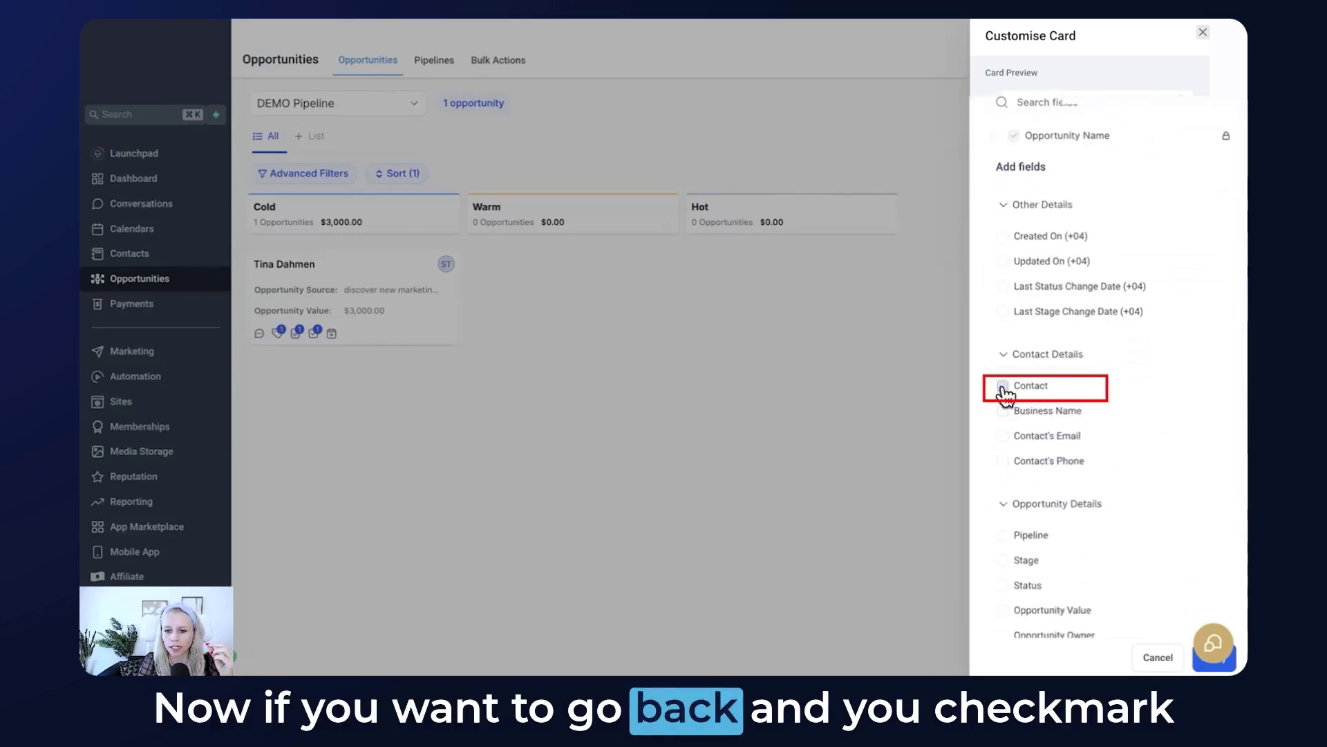
Add Contact and Opportunity Value to the card's fields
left_click(1003, 386)
scroll(1038, 419, "up", 3)
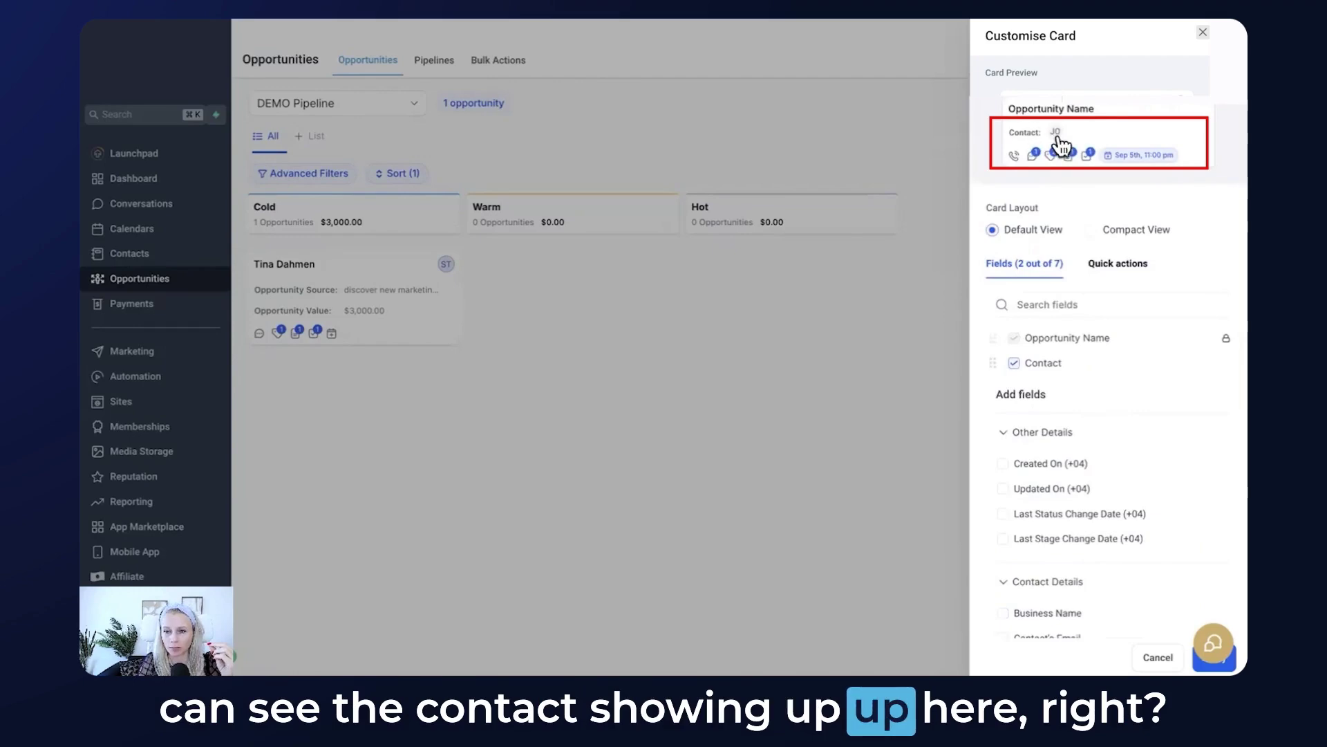
scroll(1134, 442, "down", 5)
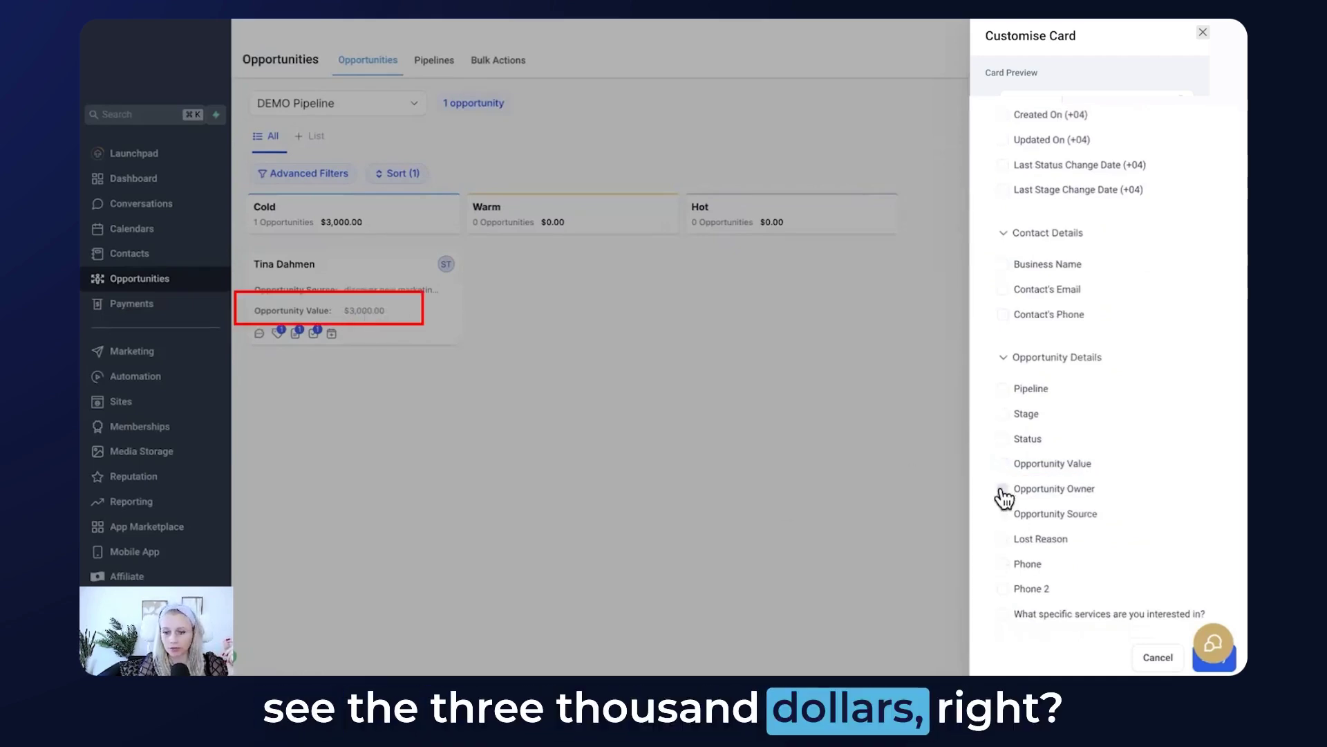
scroll(1002, 495, "up", 5)
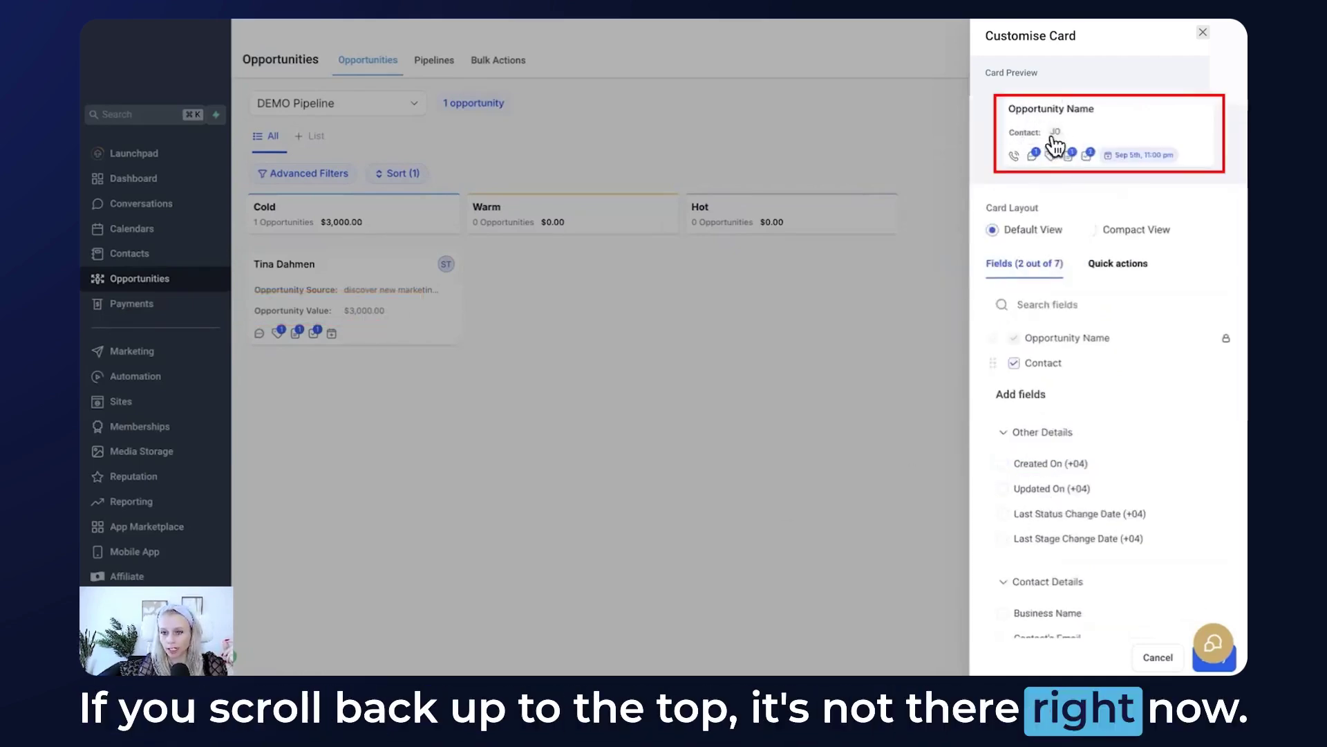
scroll(1056, 389, "down", 5)
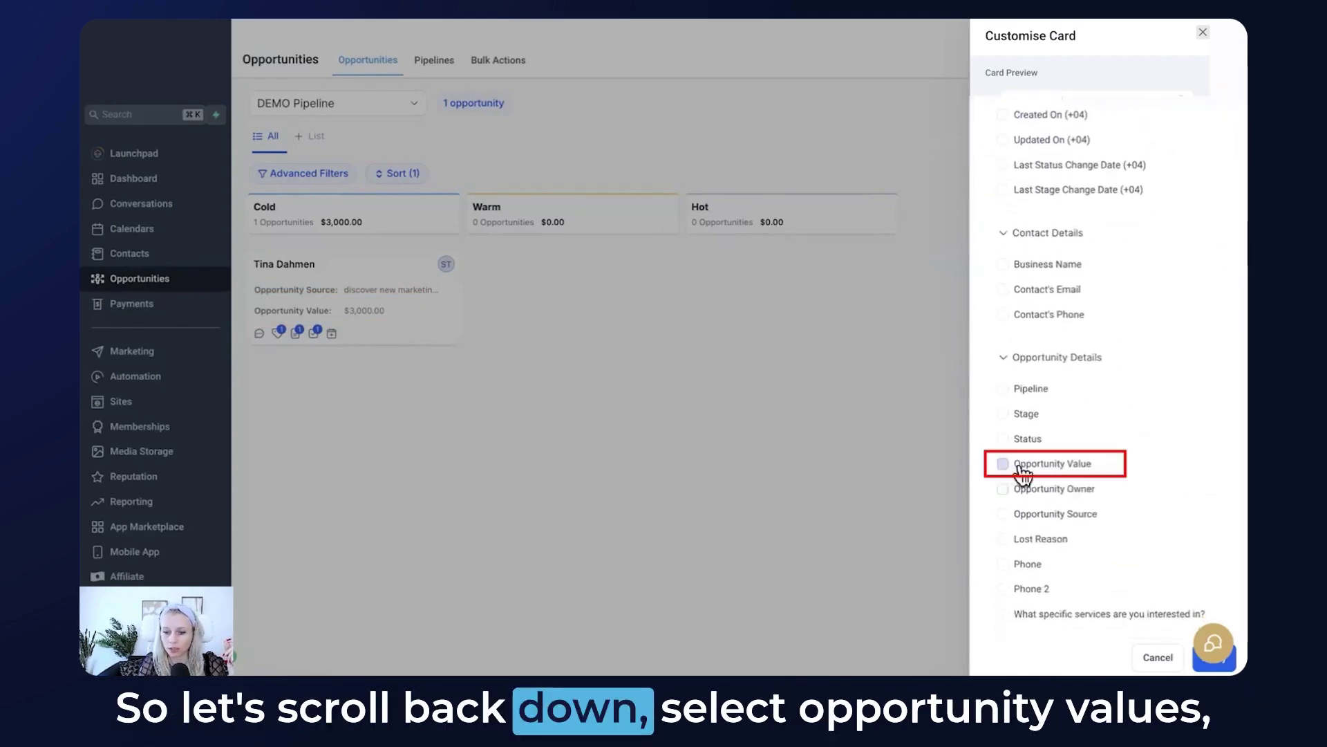
left_click(1002, 463)
scroll(1058, 438, "up", 5)
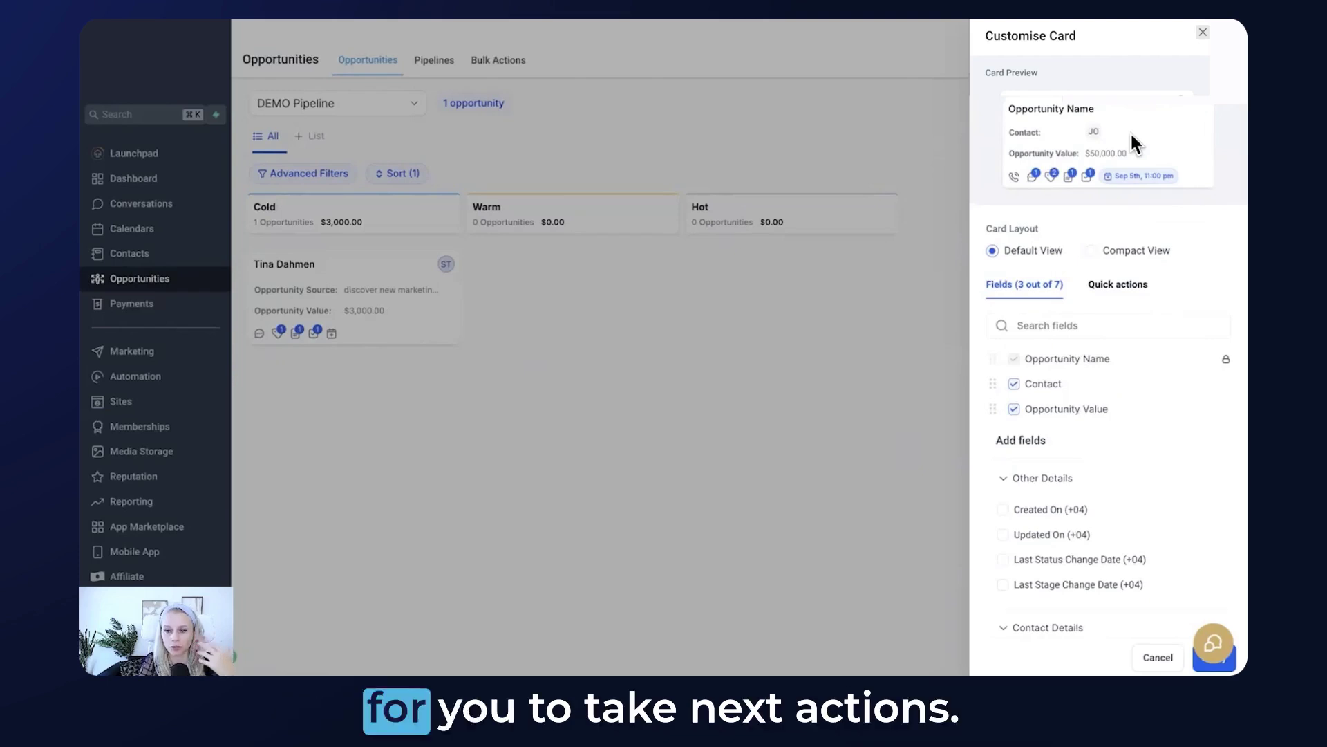
scroll(1036, 439, "down", 5)
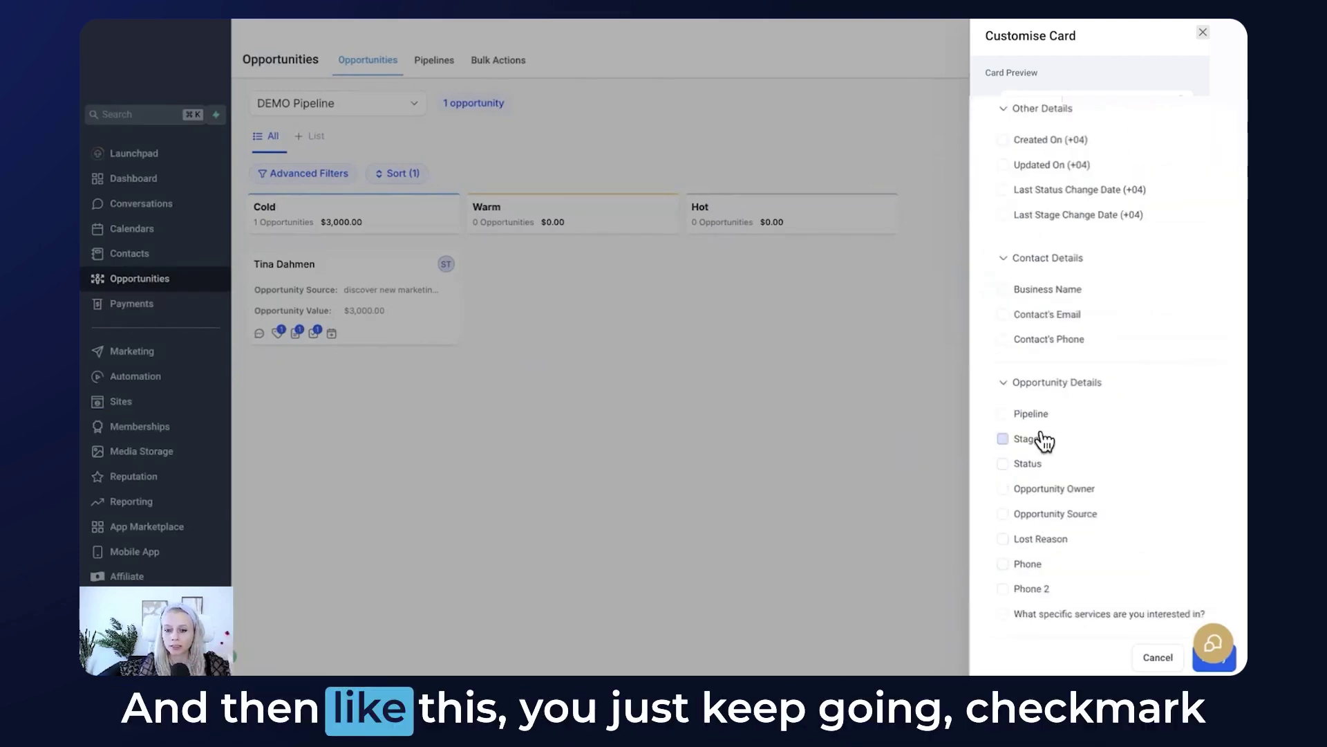
Add Business Name, Contact's Email and Contact's Phone to the card's fields
left_click(1003, 289)
left_click(1003, 314)
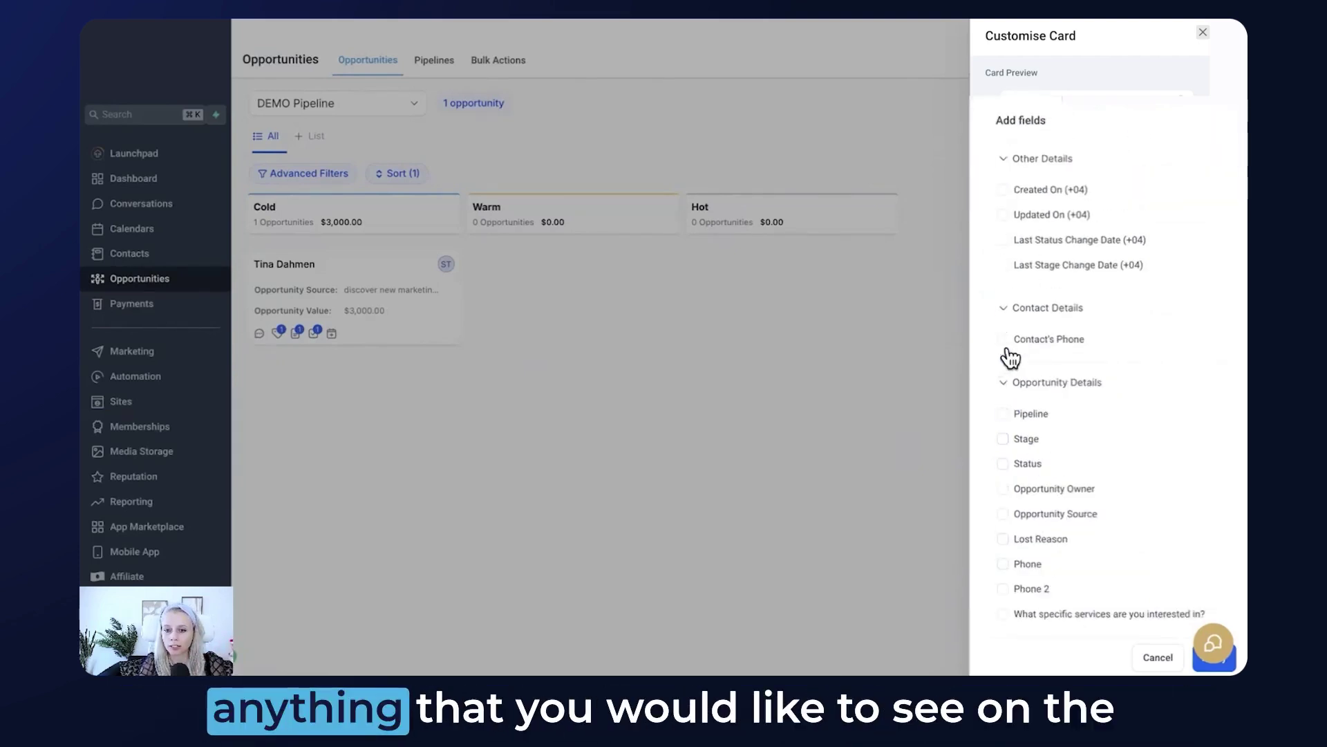
left_click(1003, 339)
scroll(1076, 281, "up", 5)
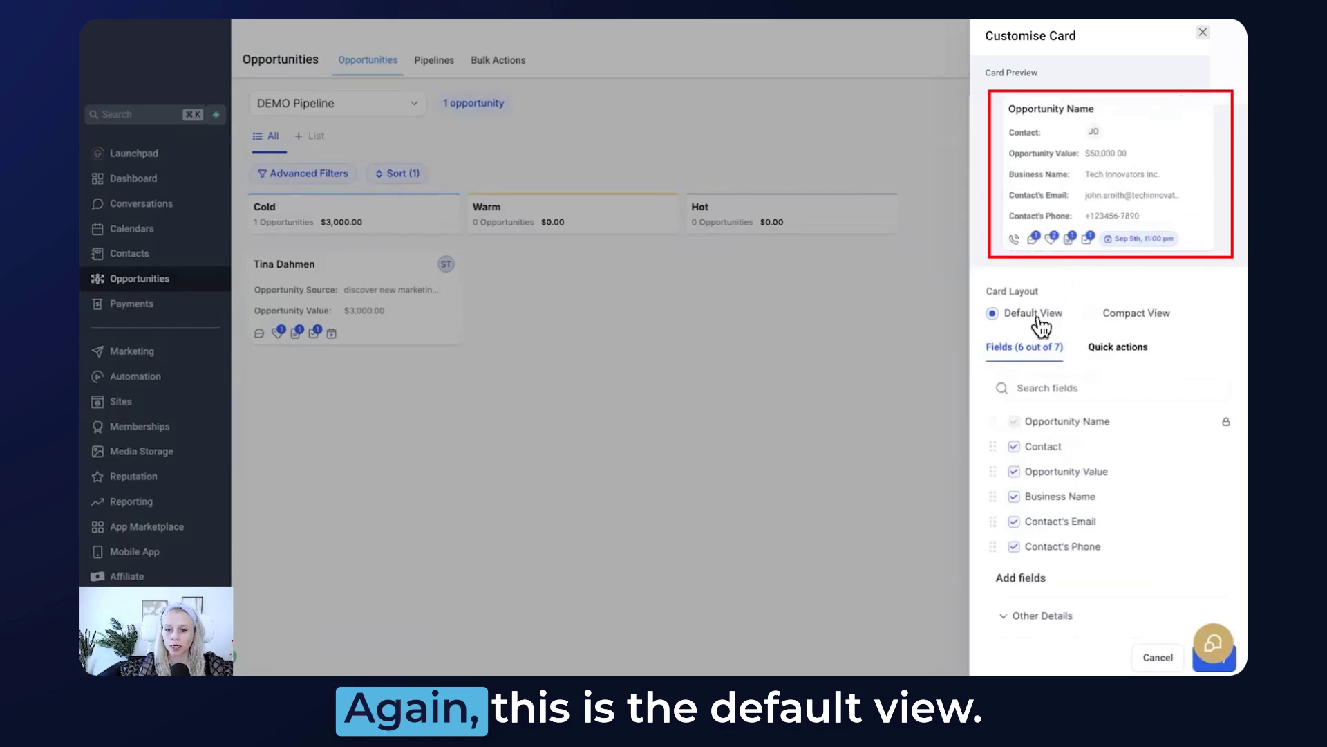
Switch the card to Compact View and review its six Quick actions, leaving all enabled
left_click(1100, 315)
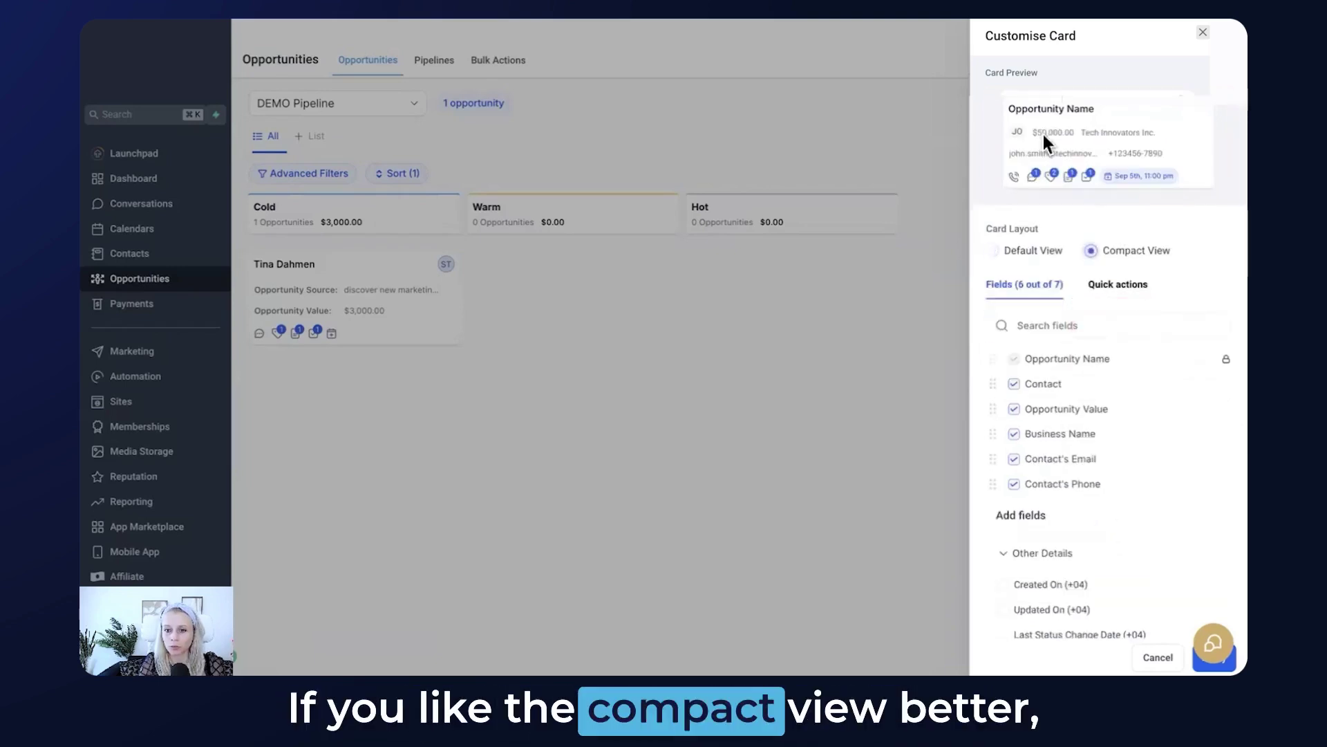
mouse_move(1112, 176)
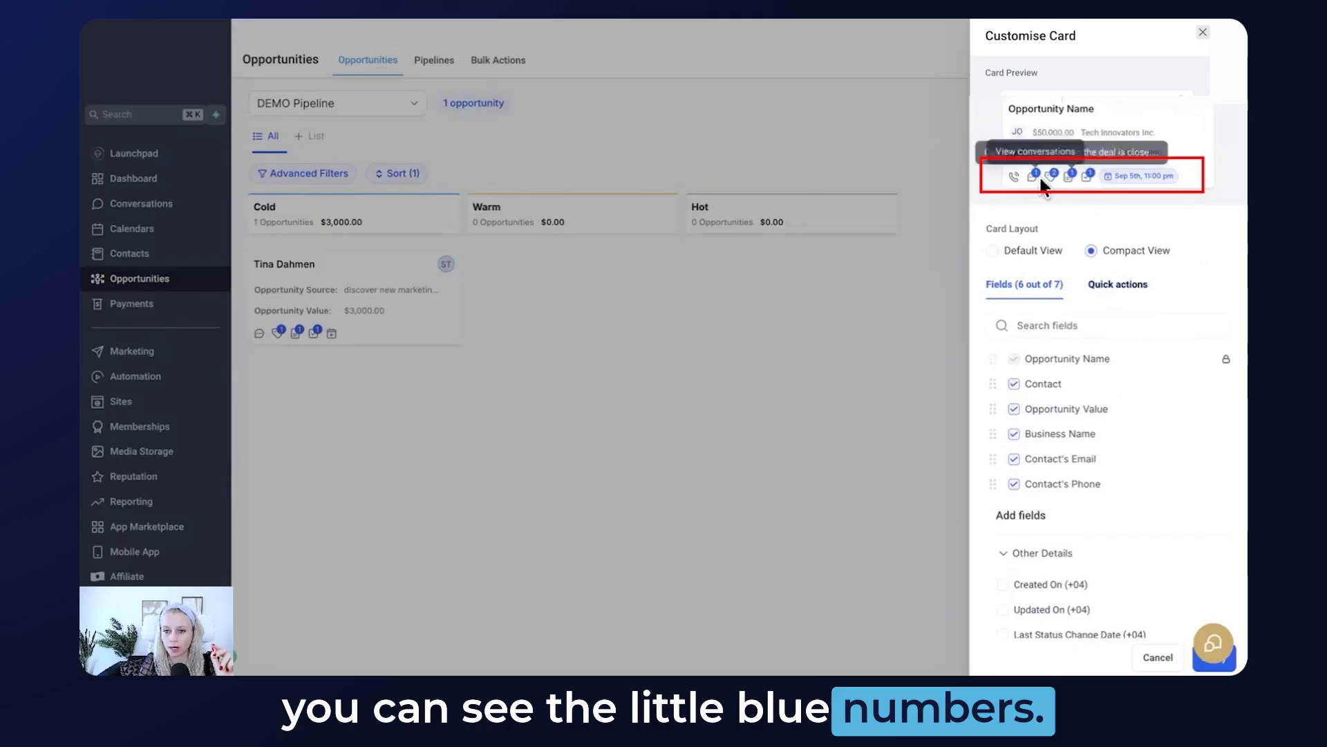
left_click(1106, 289)
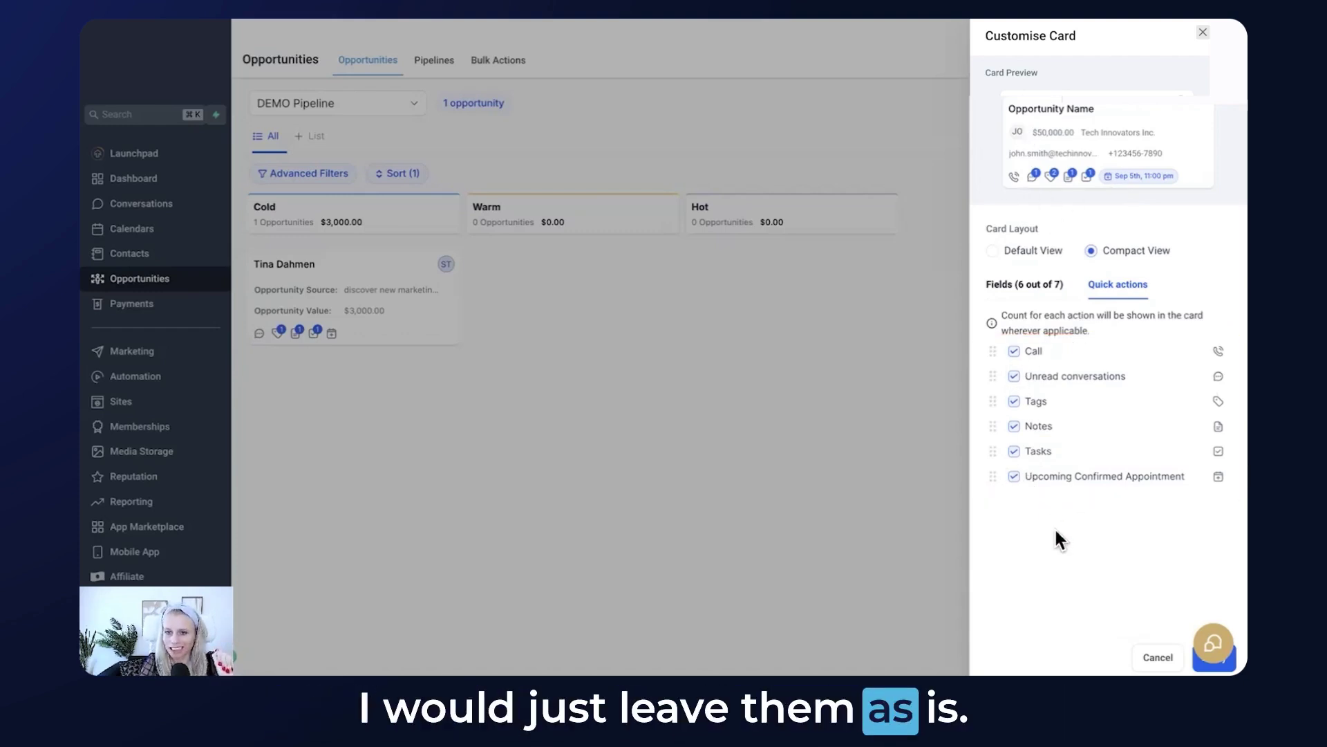
Save the compact card customisation and confirm it with All pipelines ticked
left_click(1217, 660)
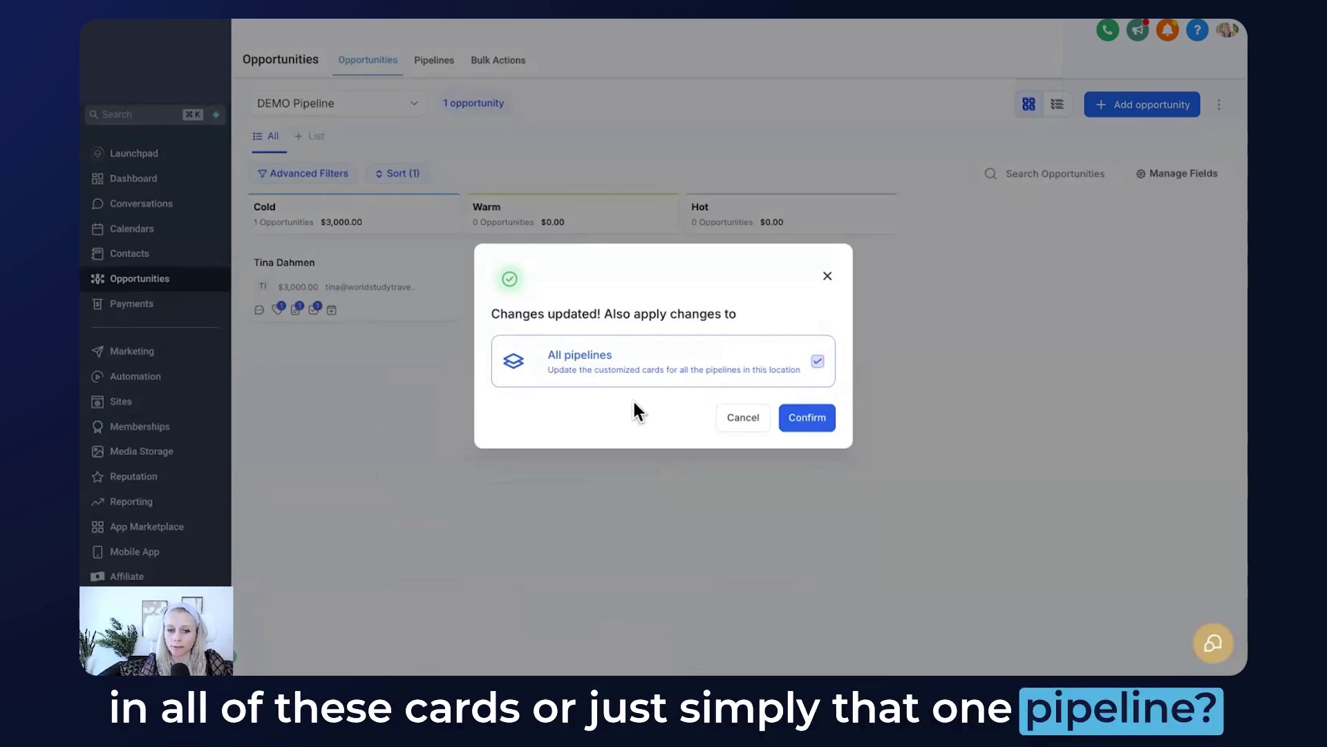
left_click(817, 362)
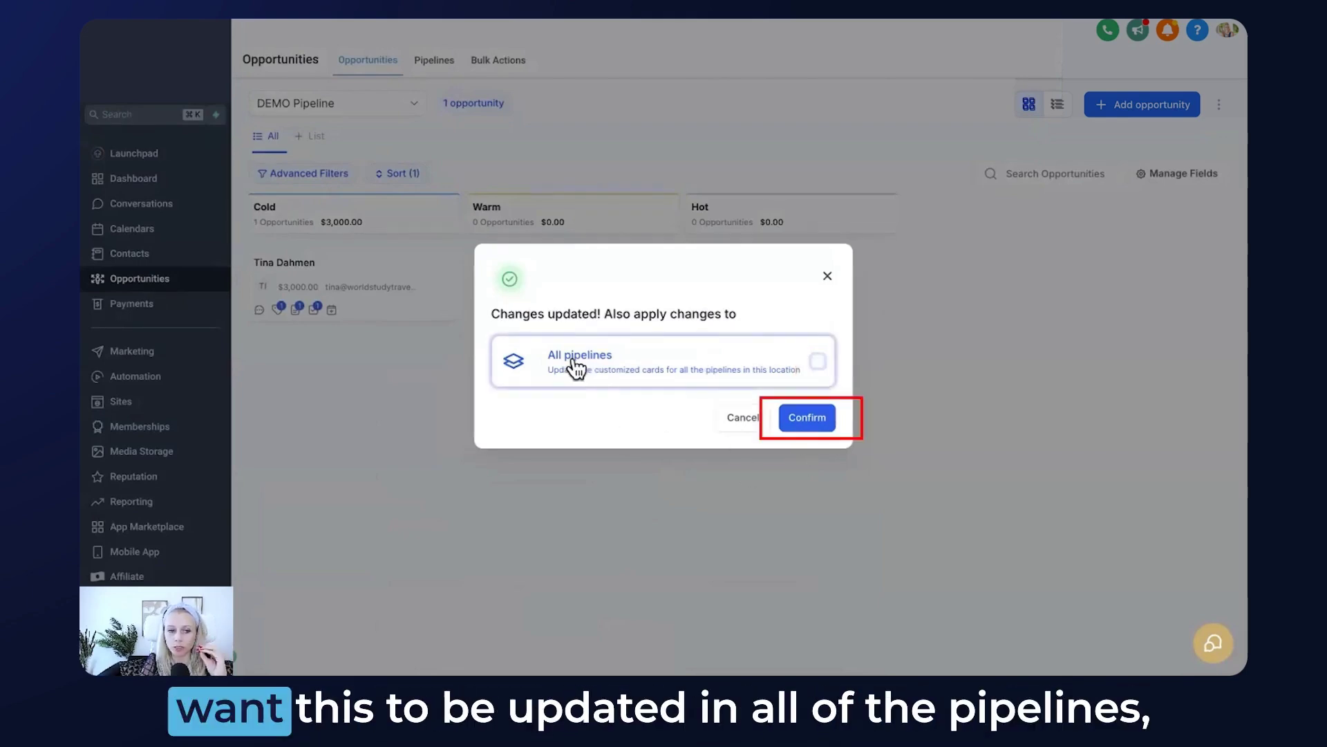
left_click(817, 362)
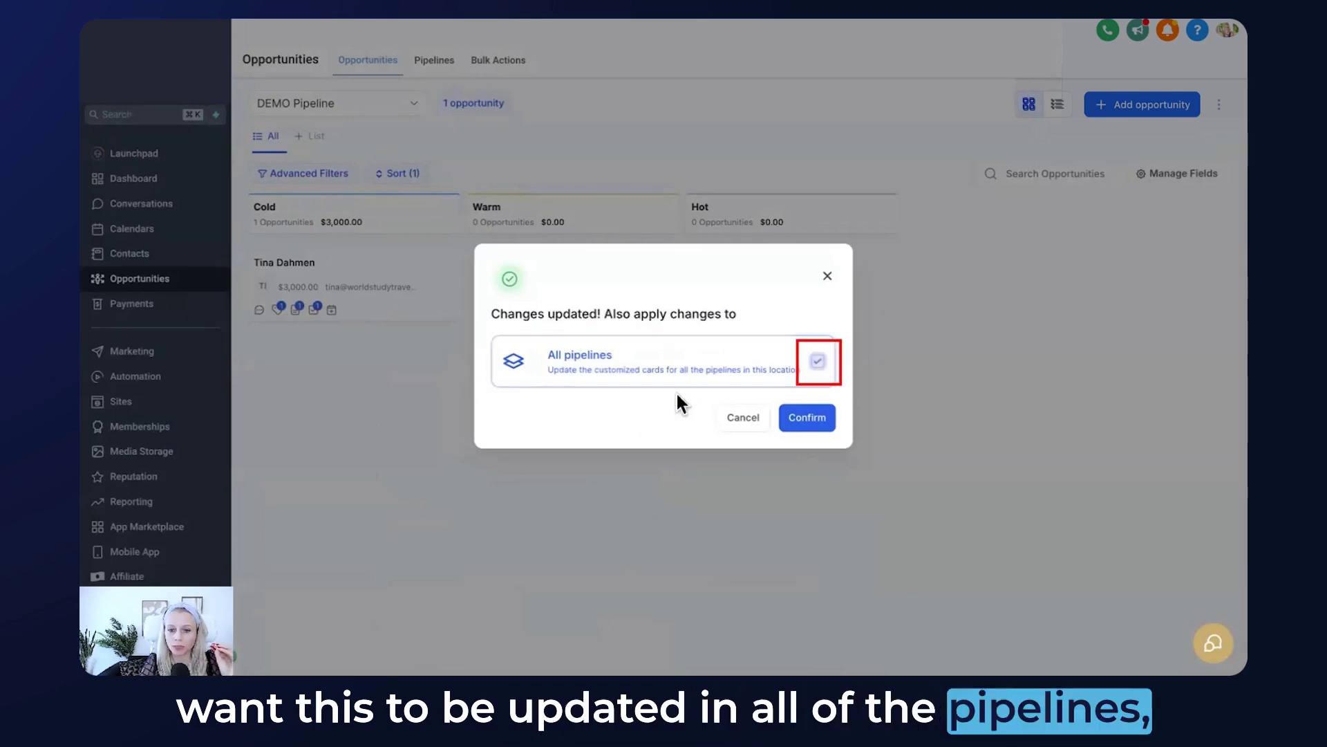
left_click(807, 416)
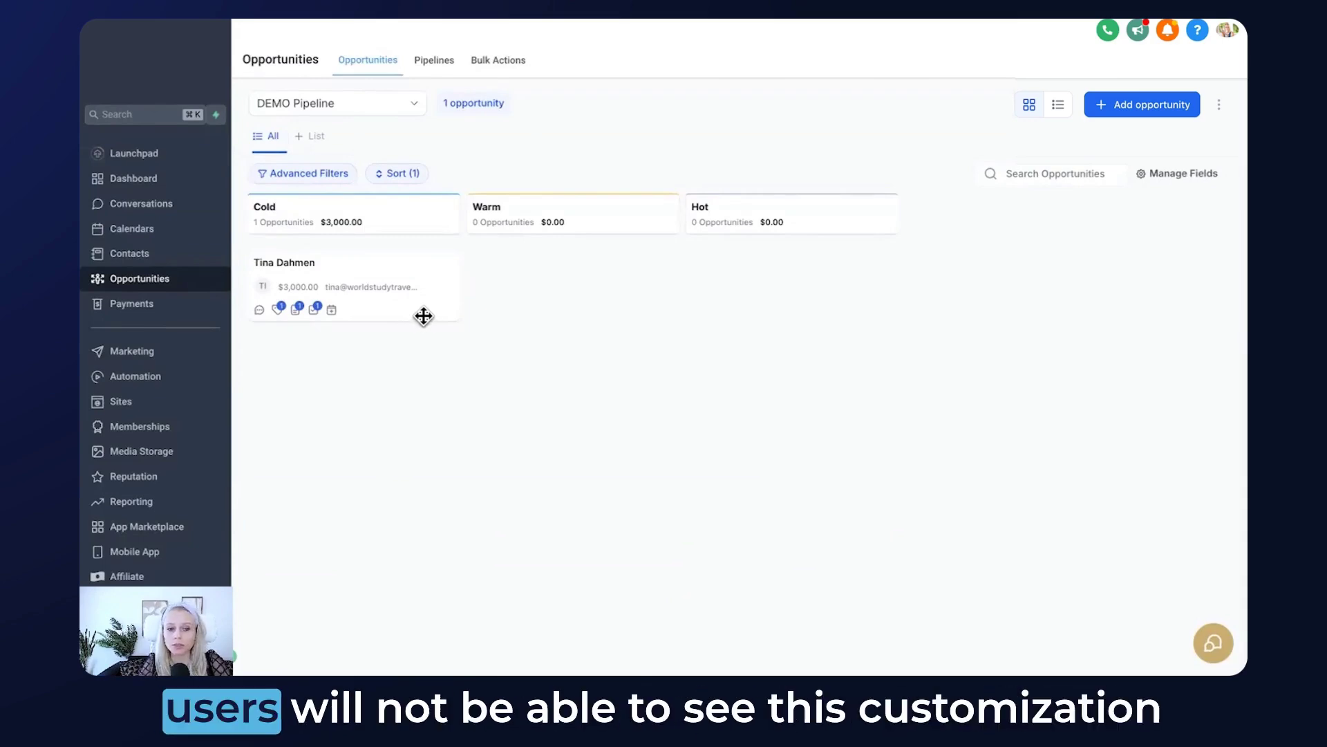
Change the cards to Default View and save it for all pipelines
left_click(402, 303)
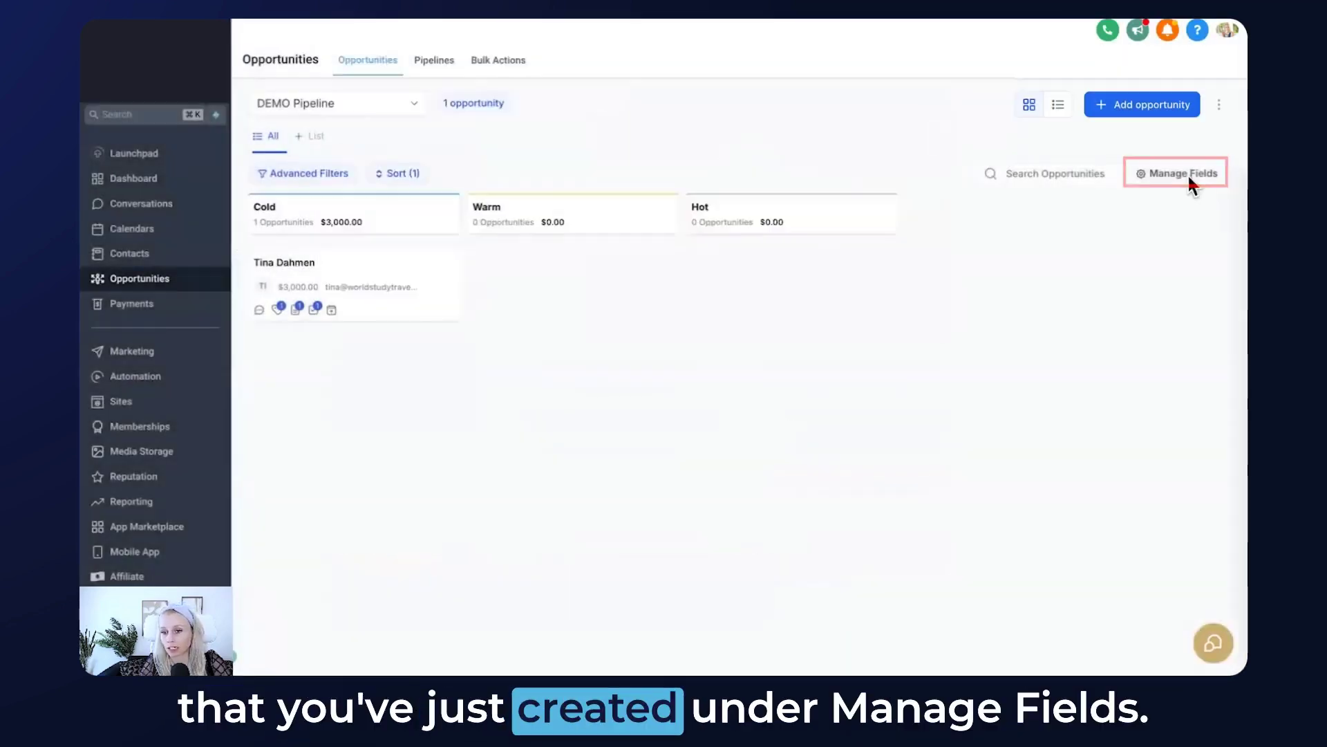
left_click(1183, 172)
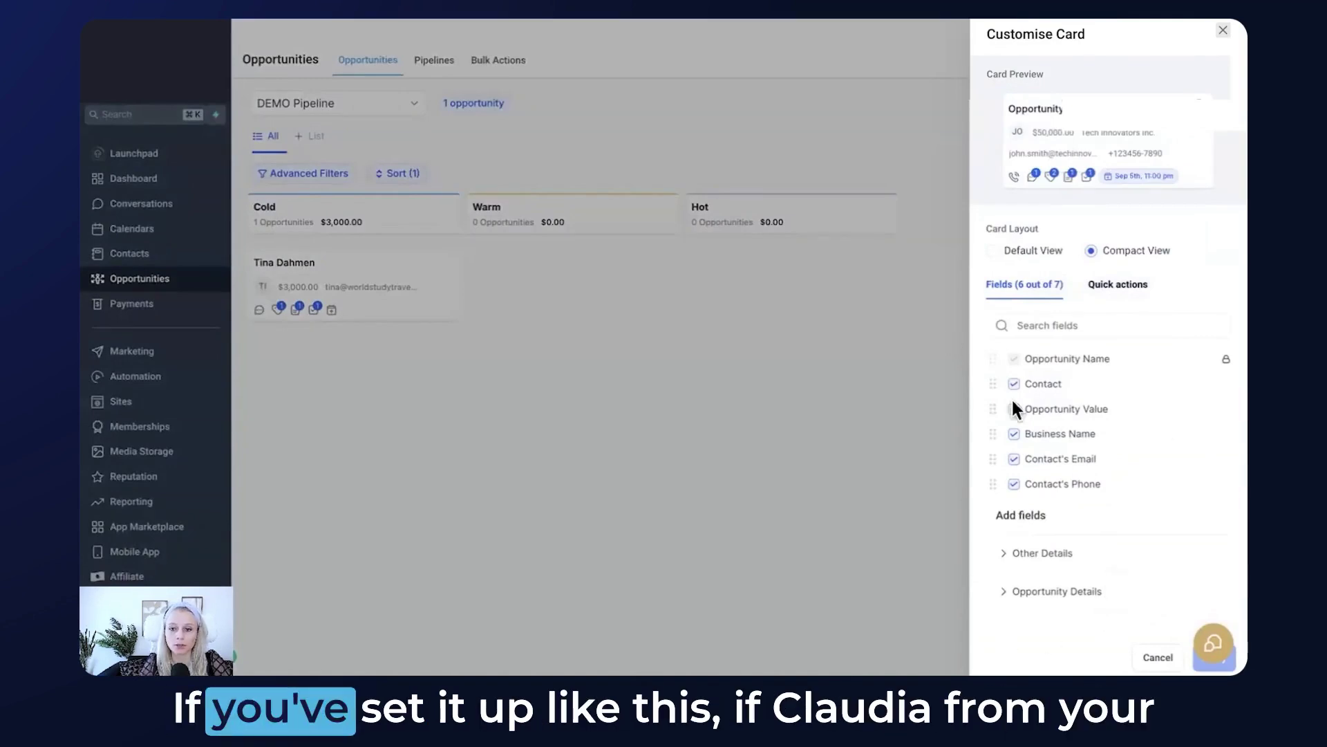
left_click(992, 251)
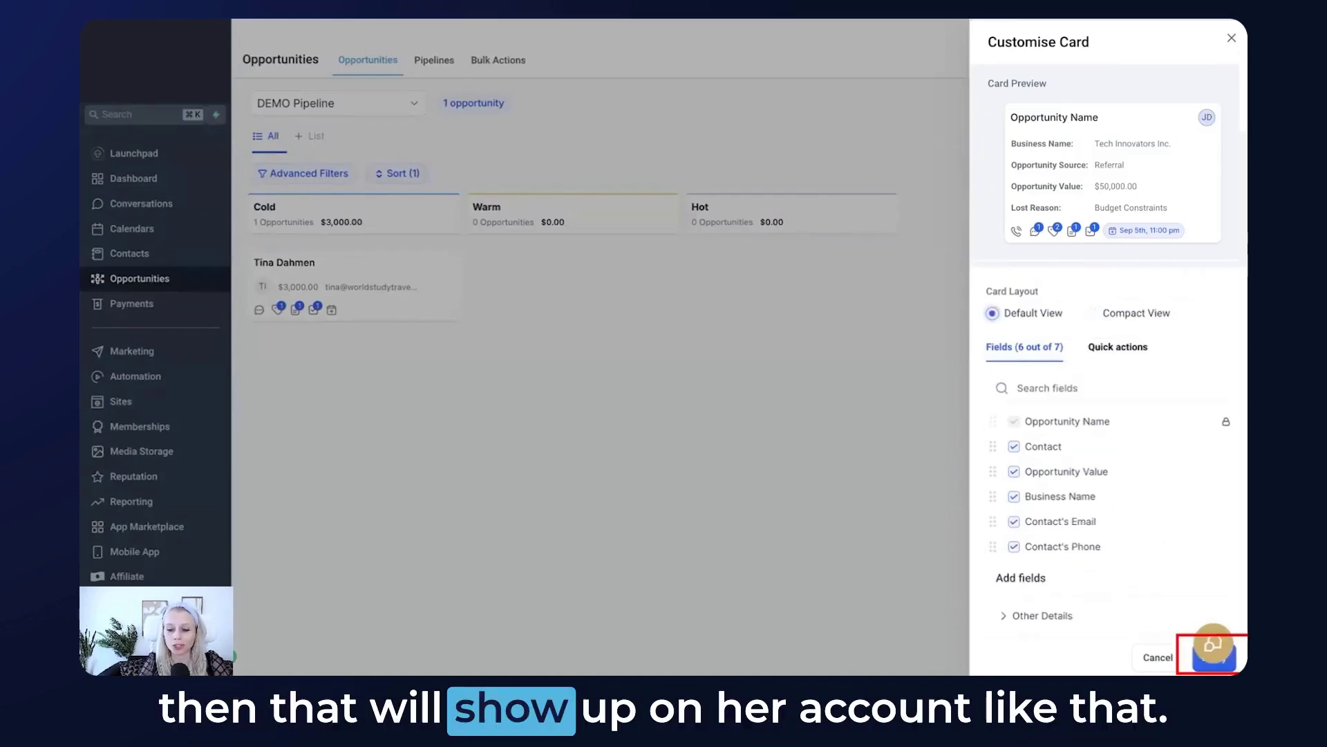
left_click(1214, 657)
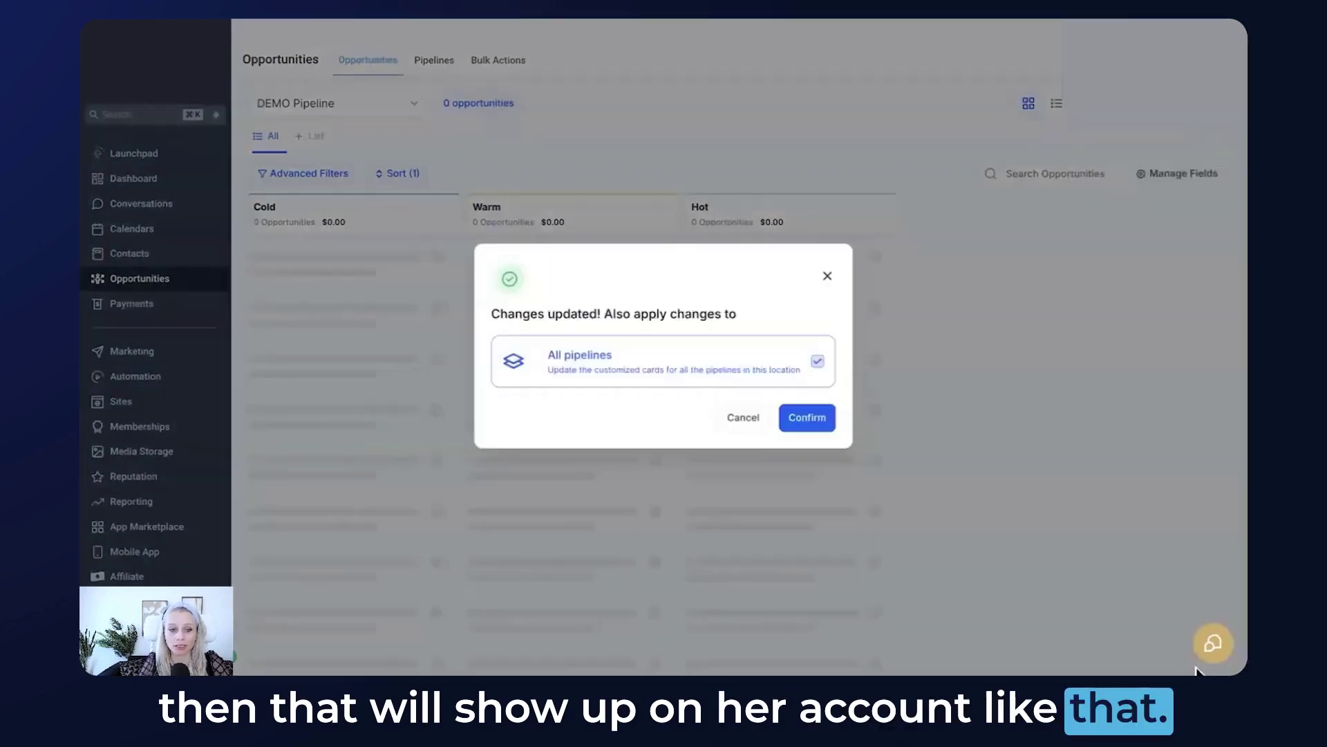
left_click(806, 415)
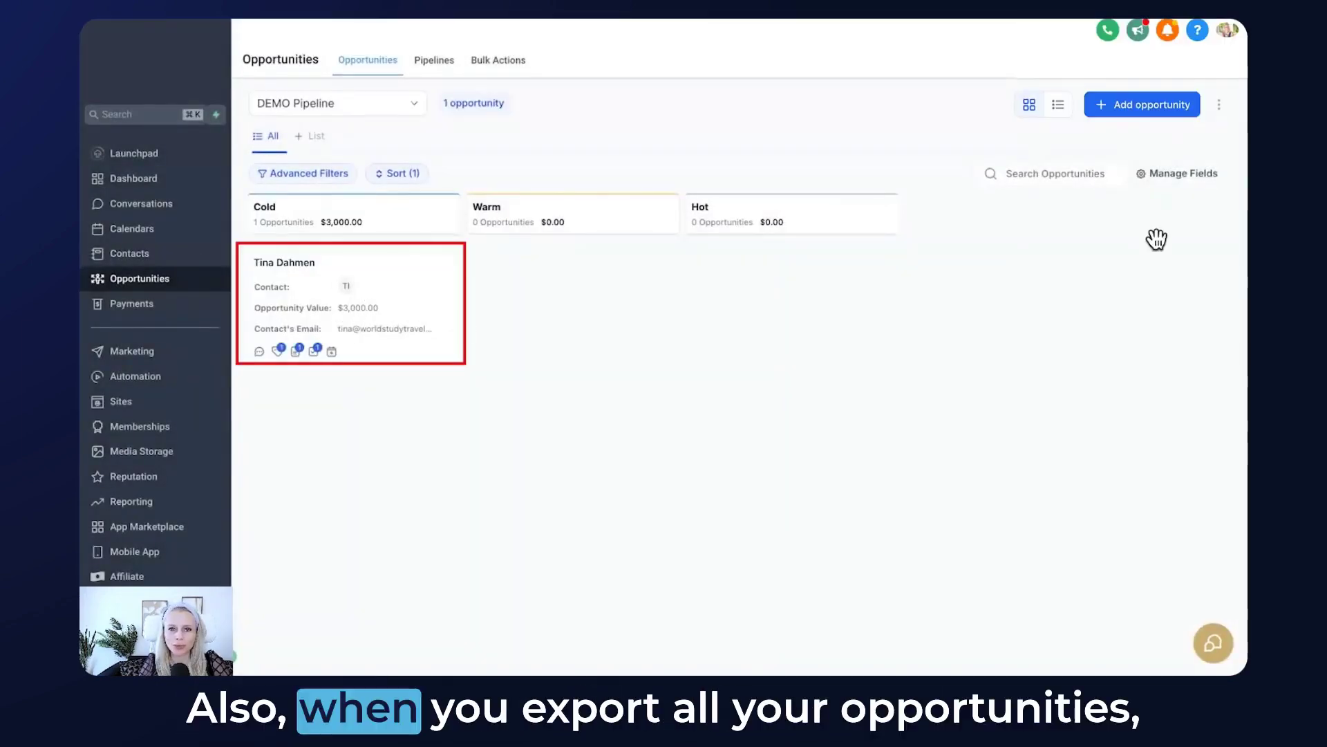
left_click(1218, 107)
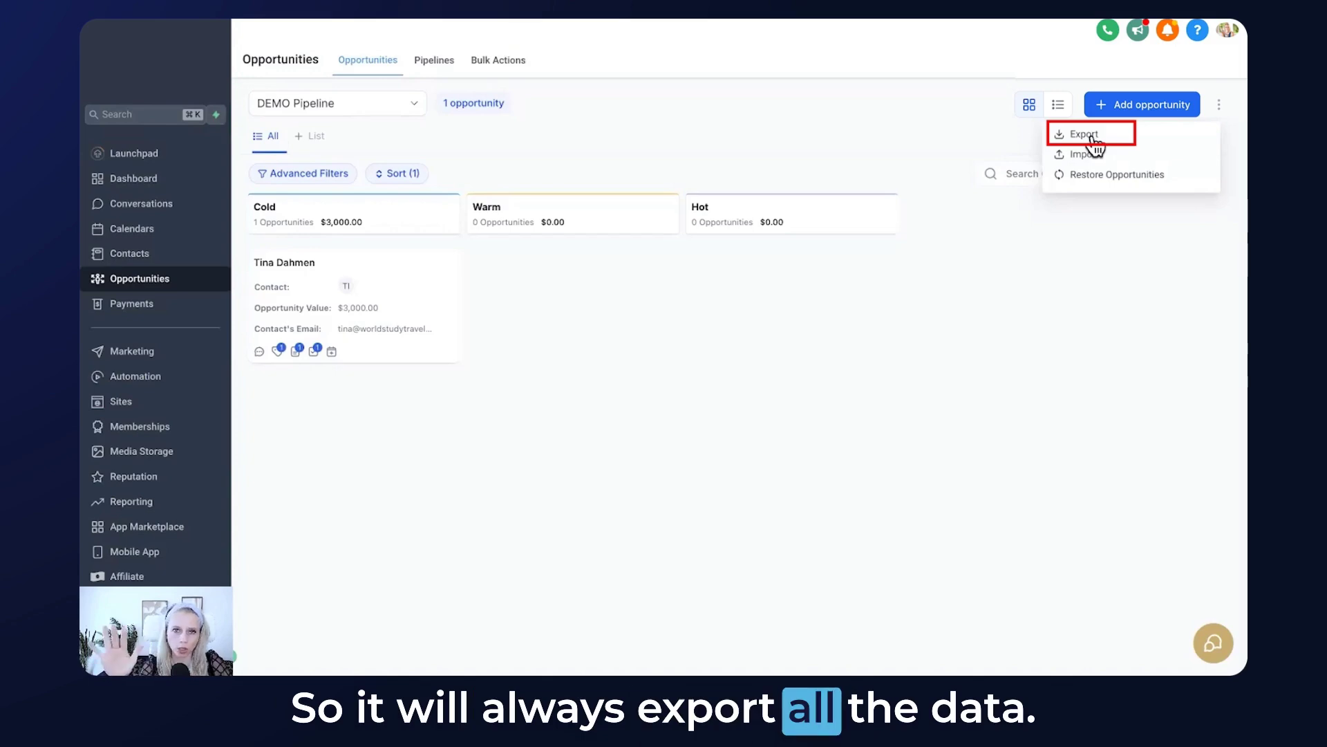
left_click(542, 308)
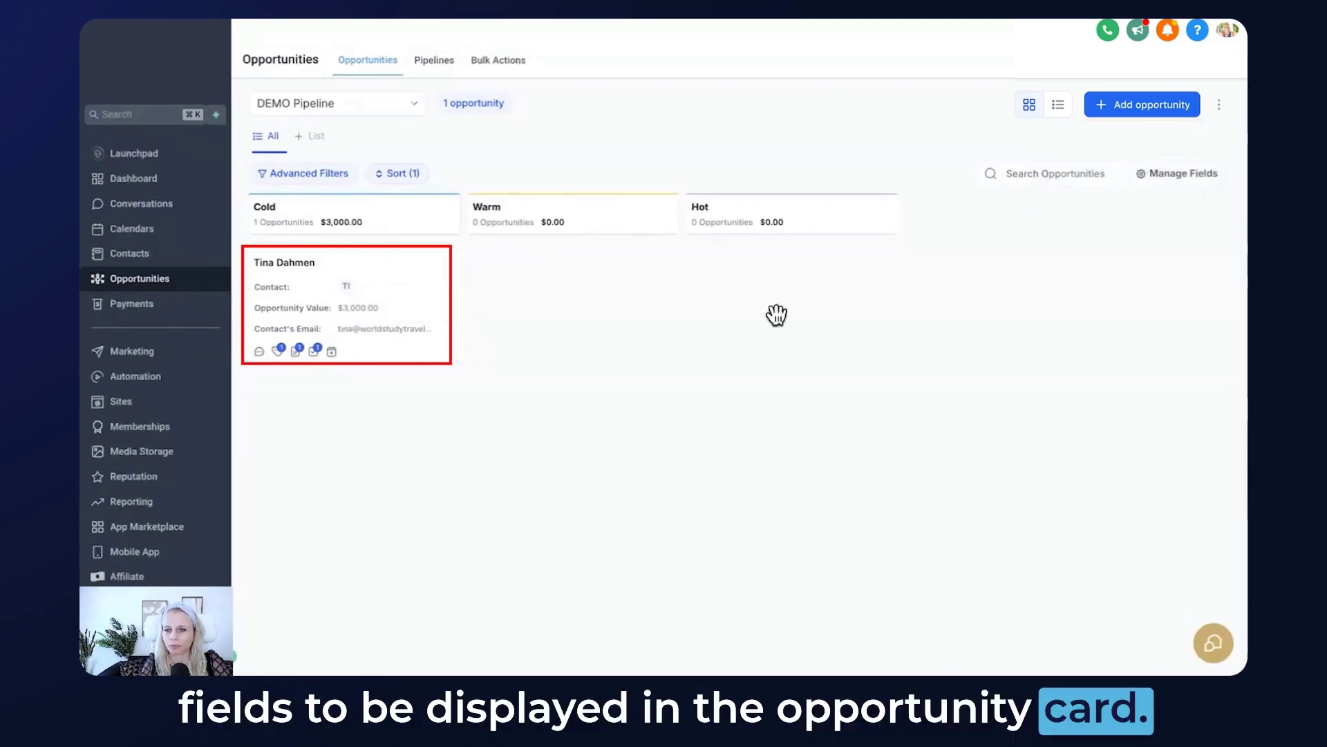
Add the Created On field from Other Details, use Compact View, and save for all pipelines
left_click(1176, 174)
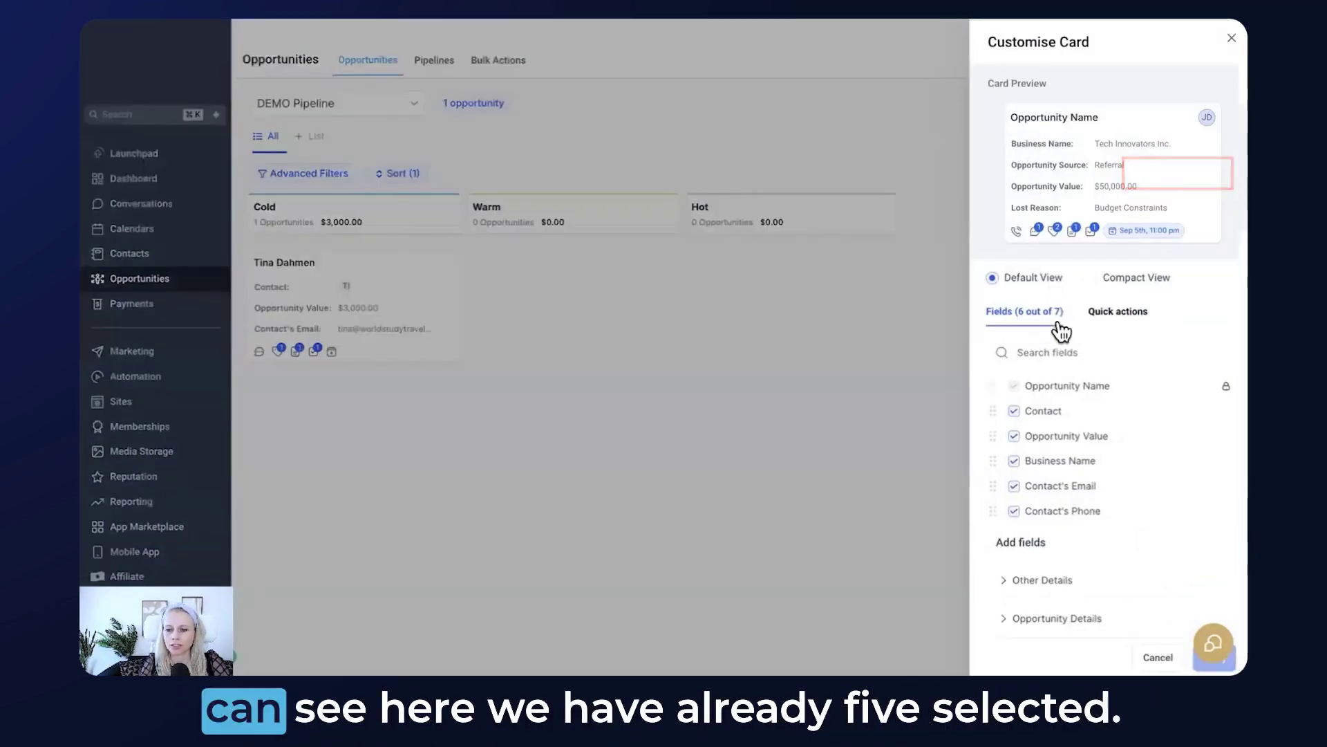
left_click(1043, 581)
left_click(1004, 500)
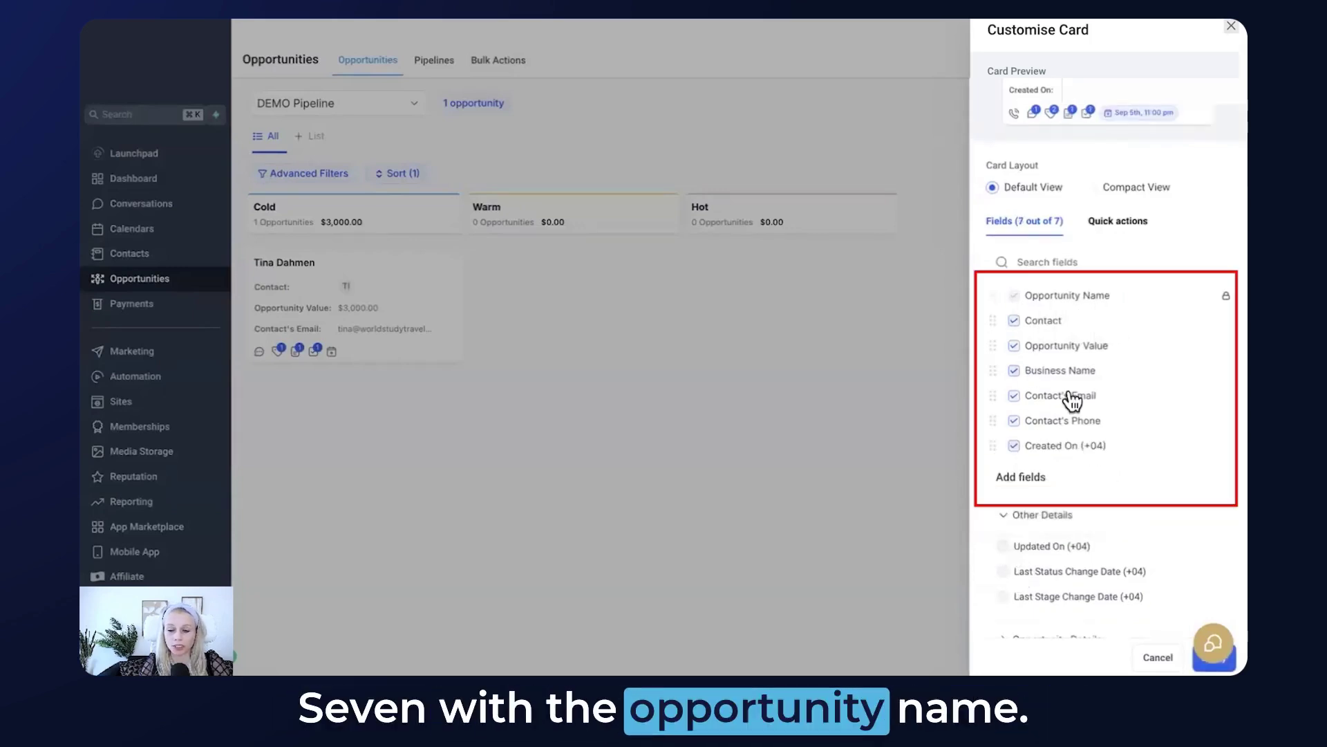
scroll(1076, 571, "down", 1)
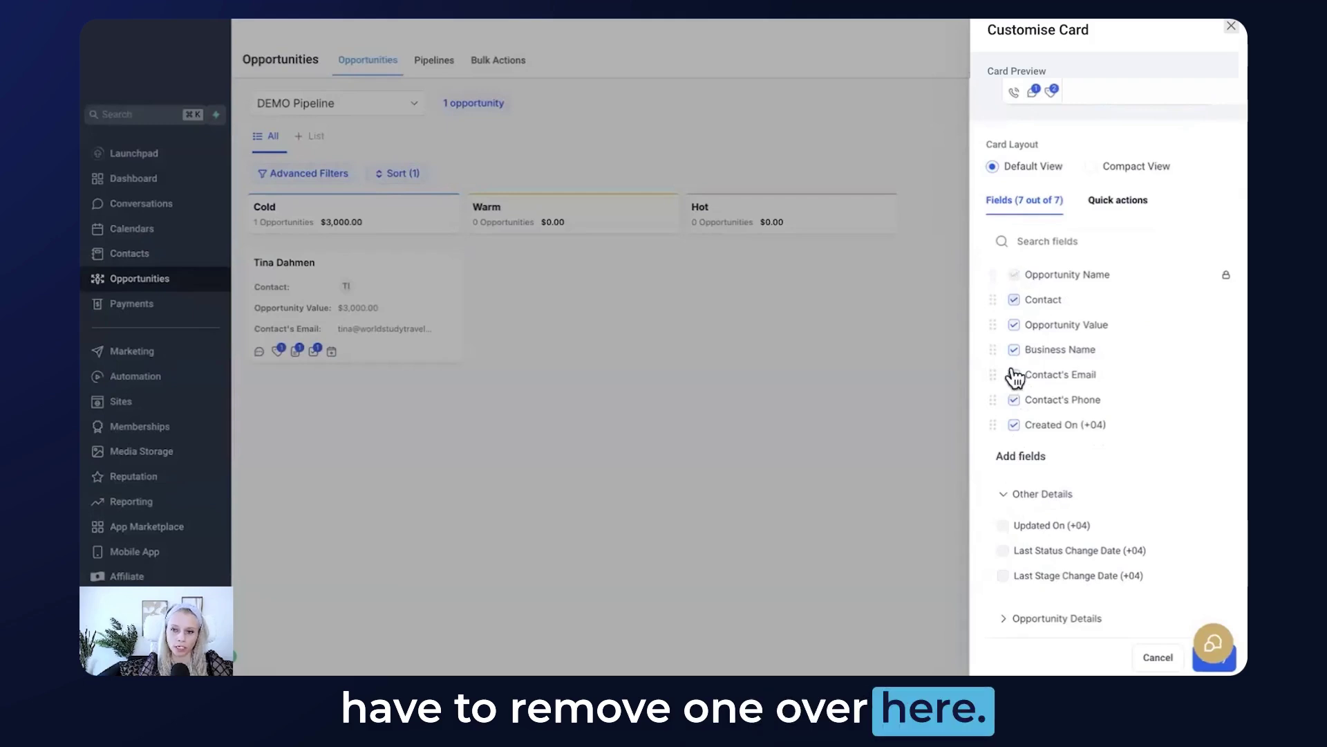
scroll(1003, 384, "up", 2)
scroll(1092, 342, "down", 1)
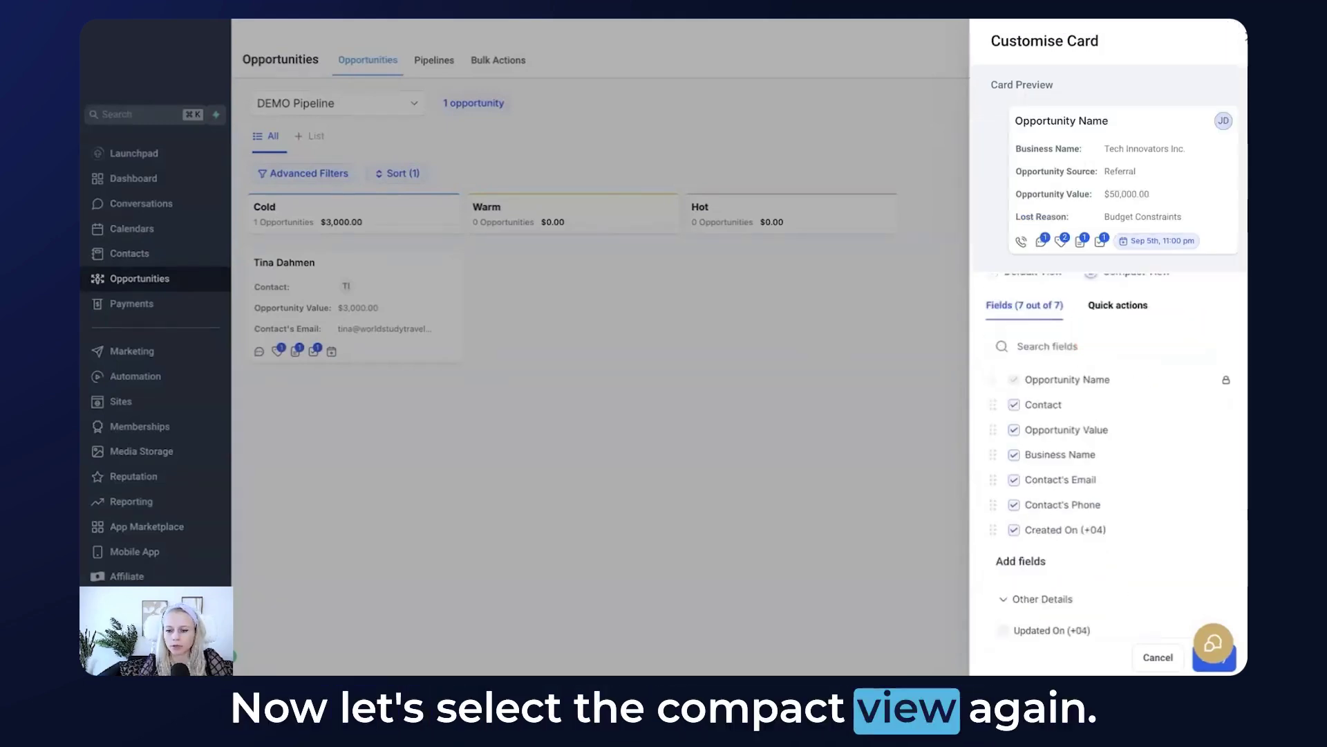
left_click(1215, 658)
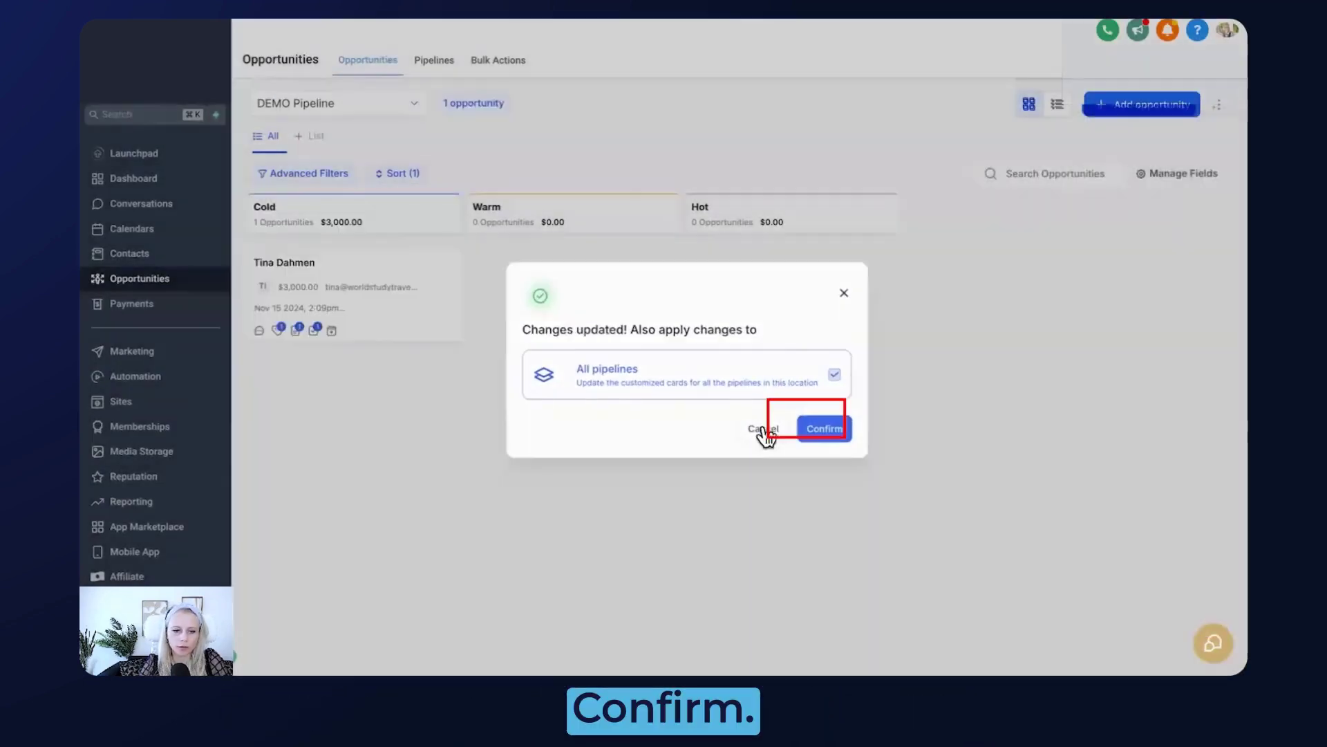
left_click(819, 426)
Open the Cold-stage opportunity's edit dialog and review its owner, 'active' tag and source
mouse_move(392, 311)
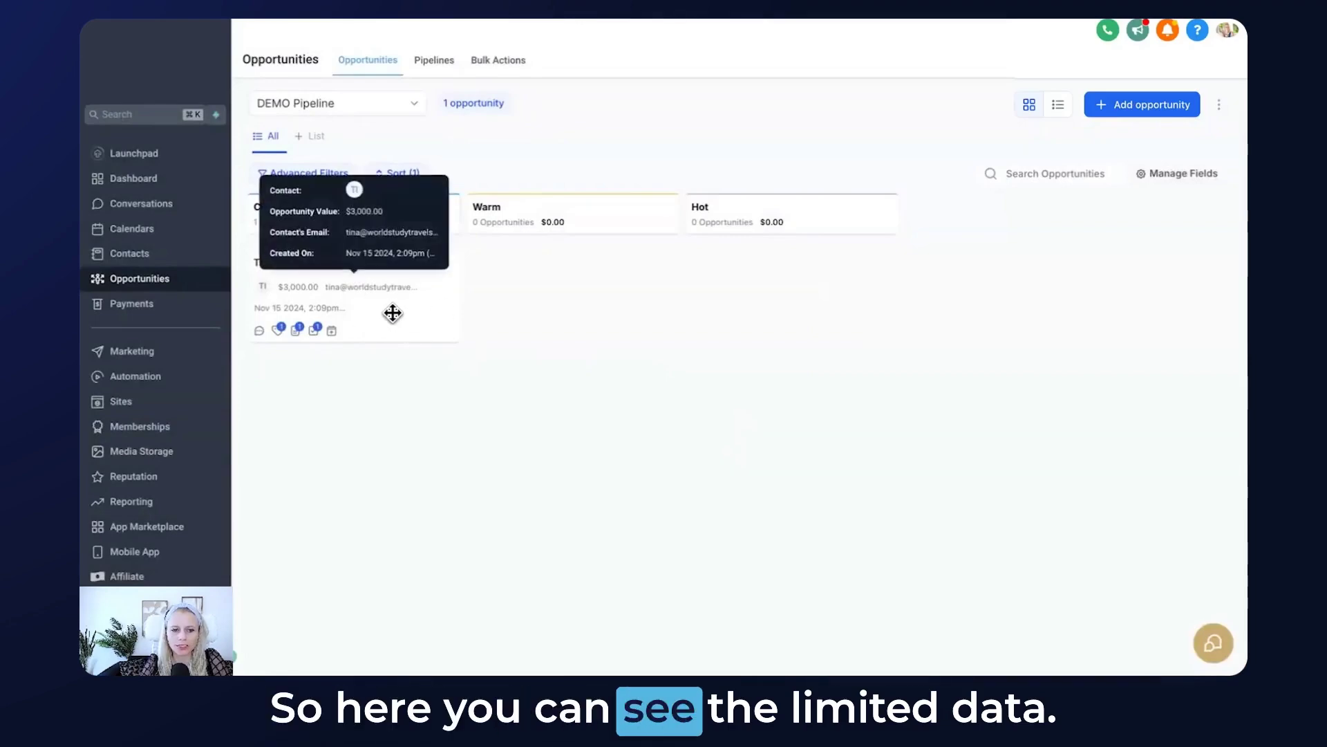
left_click(354, 304)
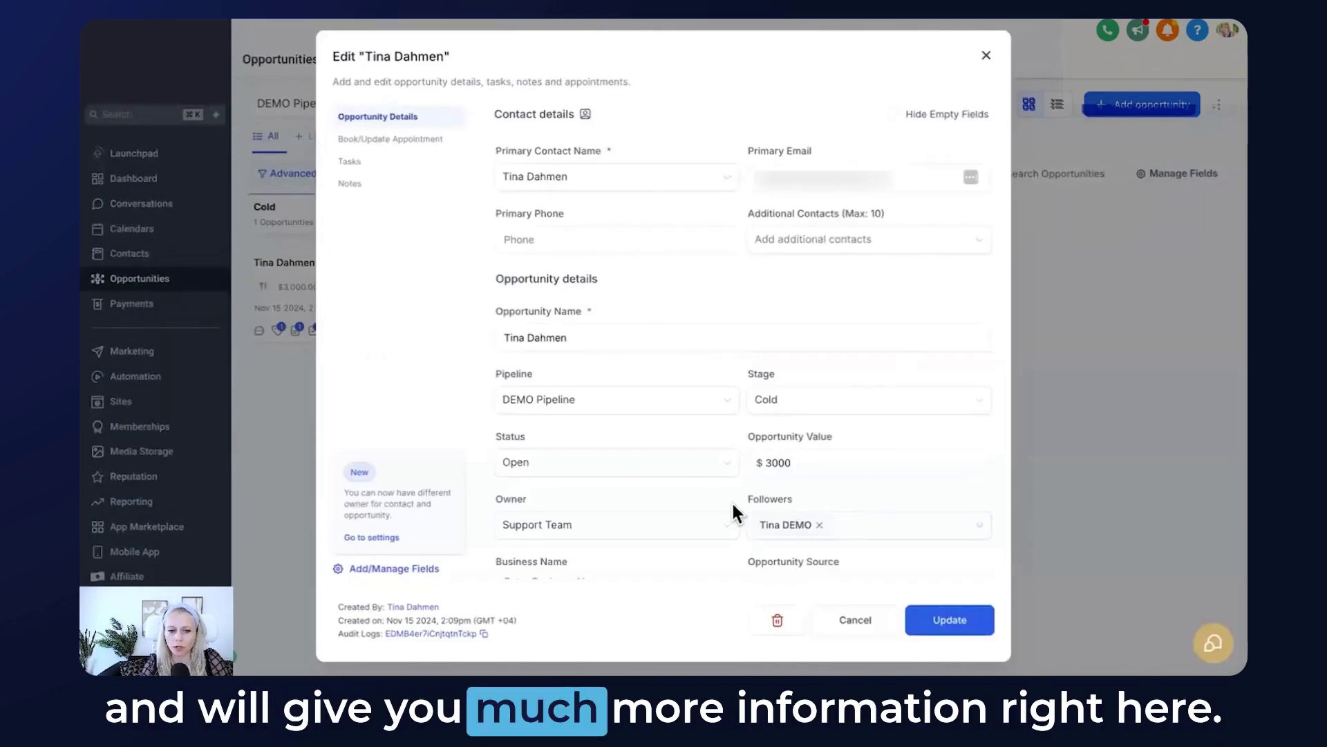
scroll(732, 505, "down", 3)
scroll(856, 526, "down", 2)
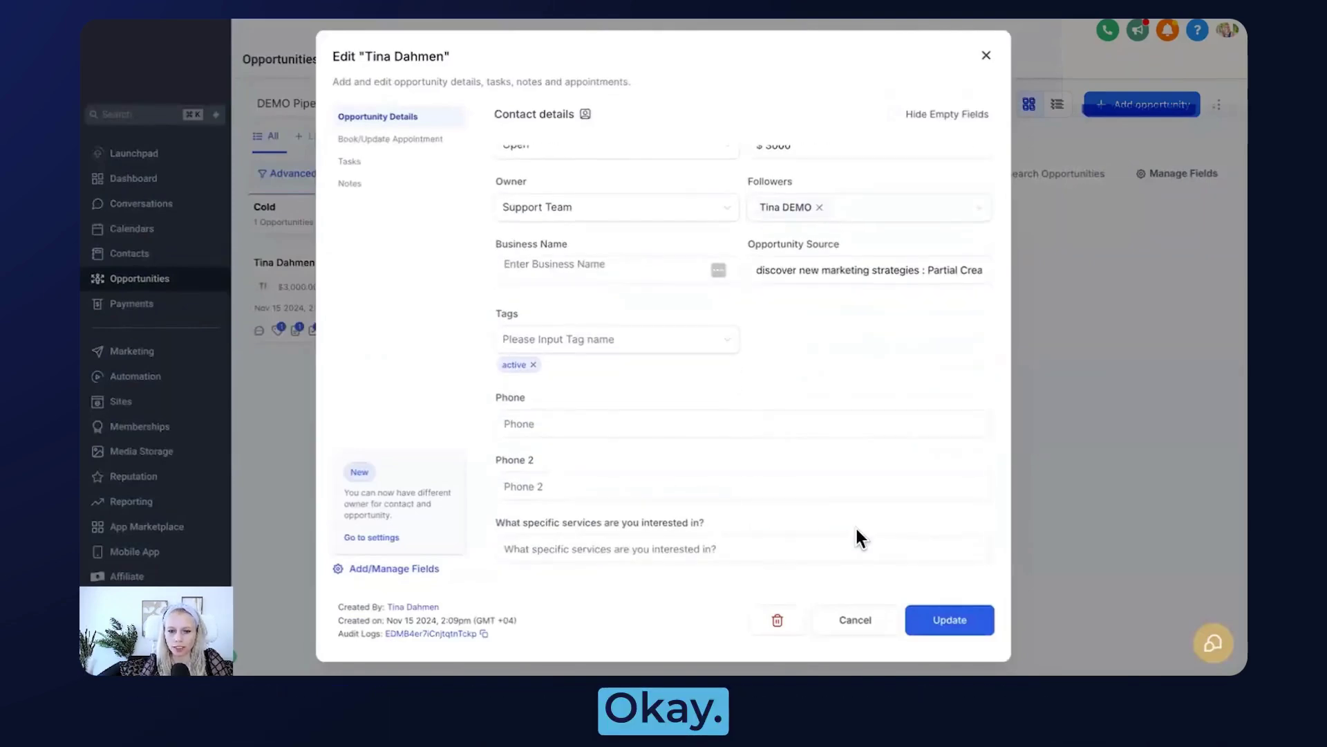